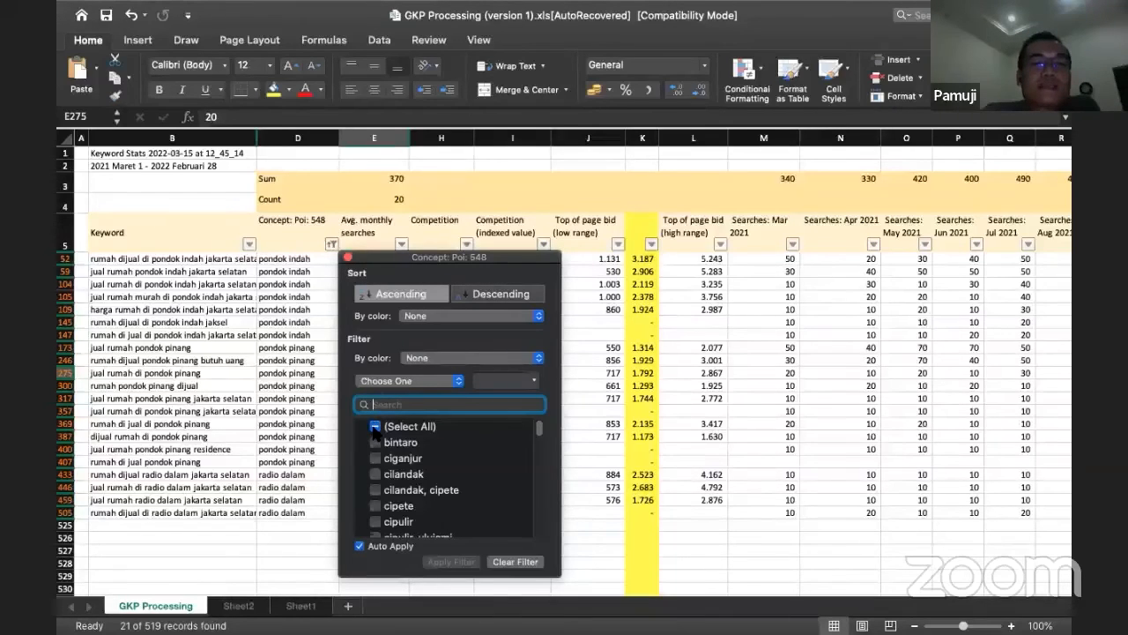
Step: Show all keyword rows again by including every value in the Concept: Poi column's filter
{"action": "left_click", "coordinate": [374, 427]}
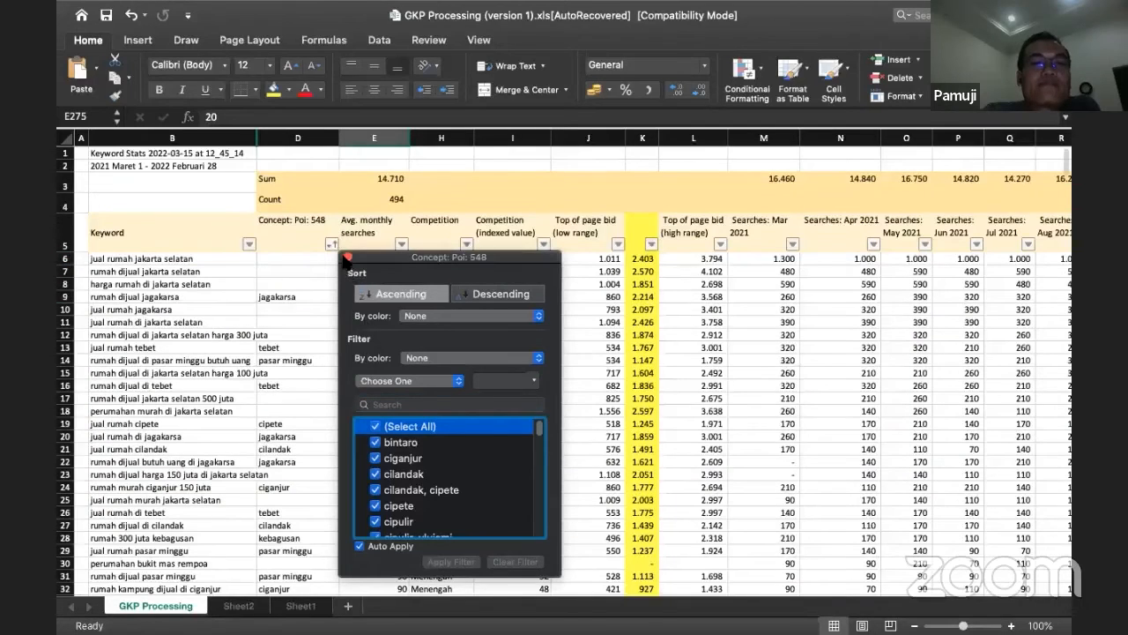
{"action": "left_click", "coordinate": [348, 258]}
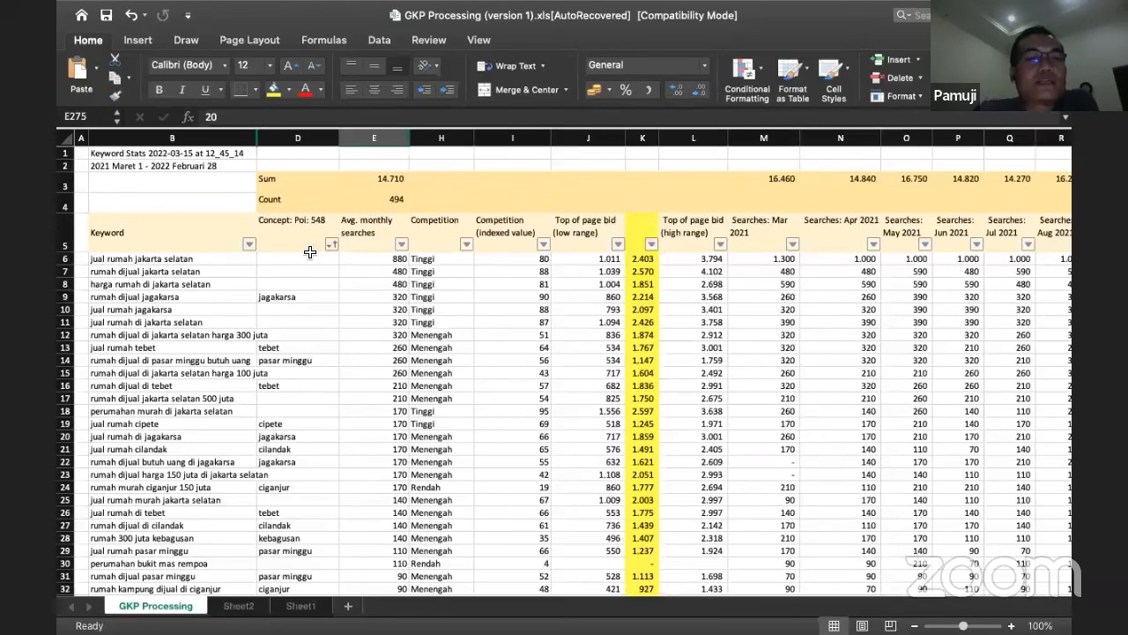
Step: Examine the count and sum of average monthly searches and look through the unfiltered keyword list
{"action": "left_click", "coordinate": [395, 200]}
{"action": "scroll", "coordinate": [161, 429], "scroll_direction": "down", "scroll_amount": 15}
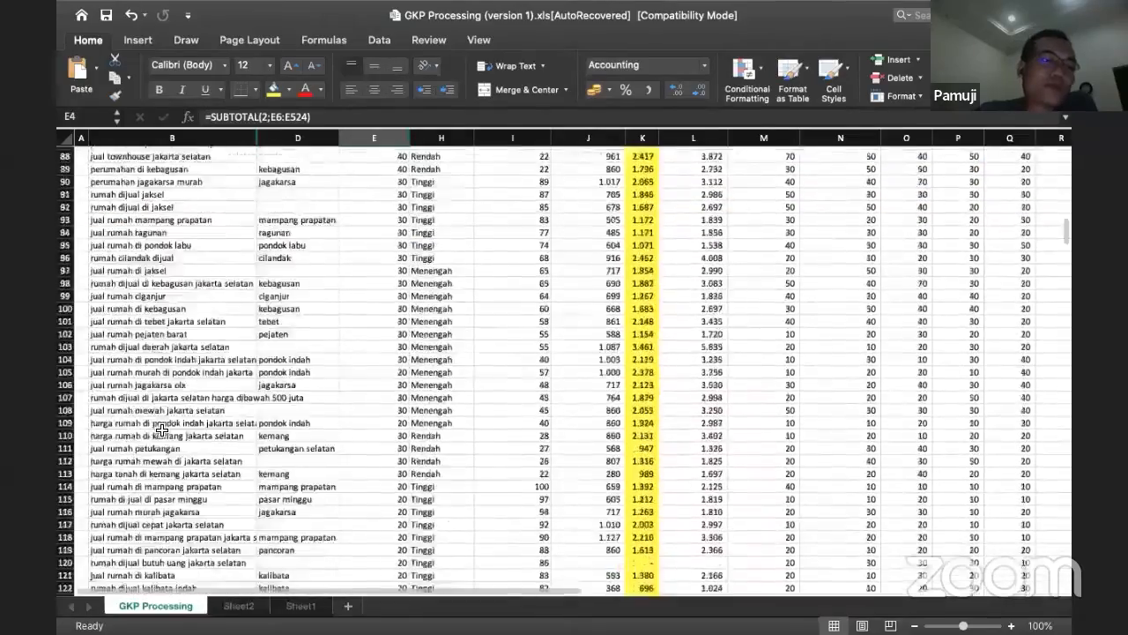
{"action": "scroll", "coordinate": [161, 429], "scroll_direction": "down", "scroll_amount": 20}
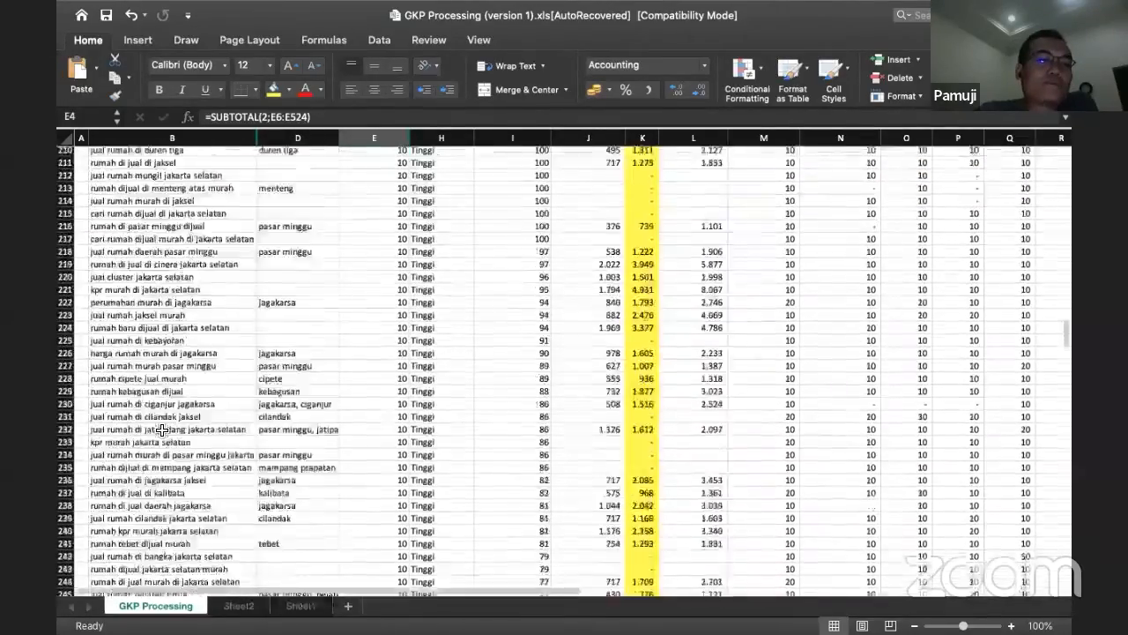
{"action": "scroll", "coordinate": [161, 429], "scroll_direction": "down", "scroll_amount": 12}
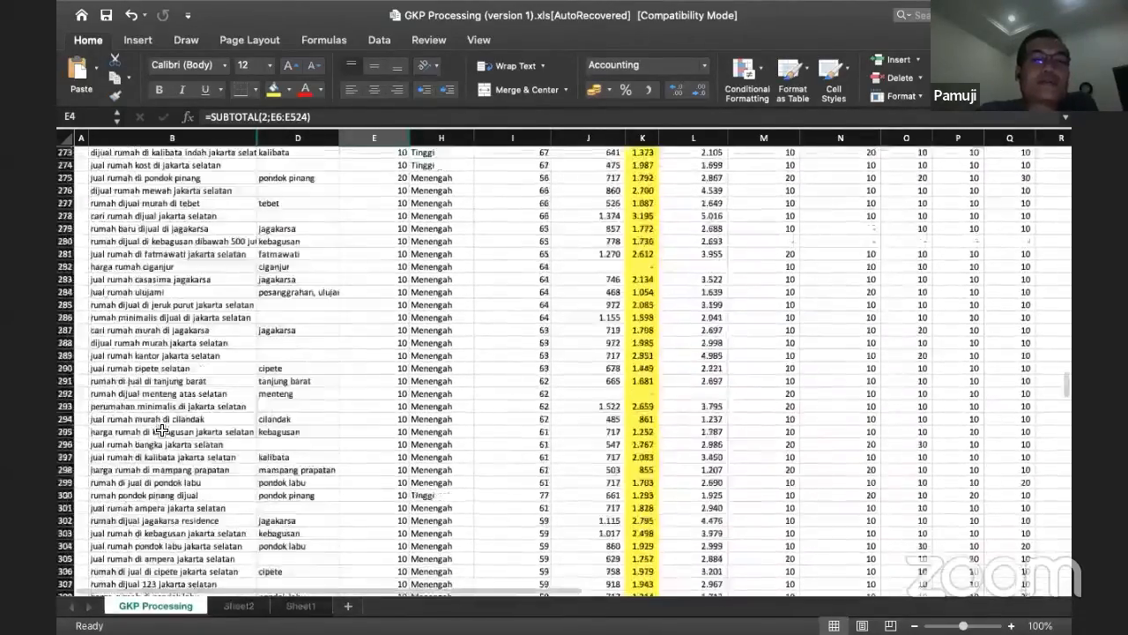
{"action": "scroll", "coordinate": [162, 430], "scroll_direction": "up", "scroll_amount": 20}
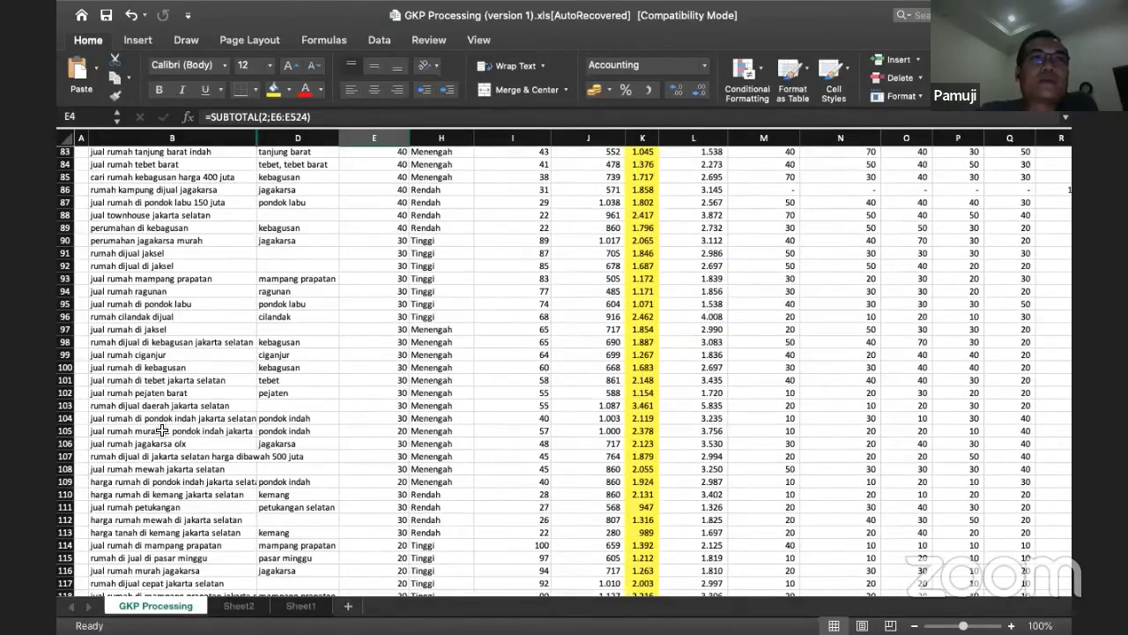
{"action": "scroll", "coordinate": [161, 429], "scroll_direction": "up", "scroll_amount": 9}
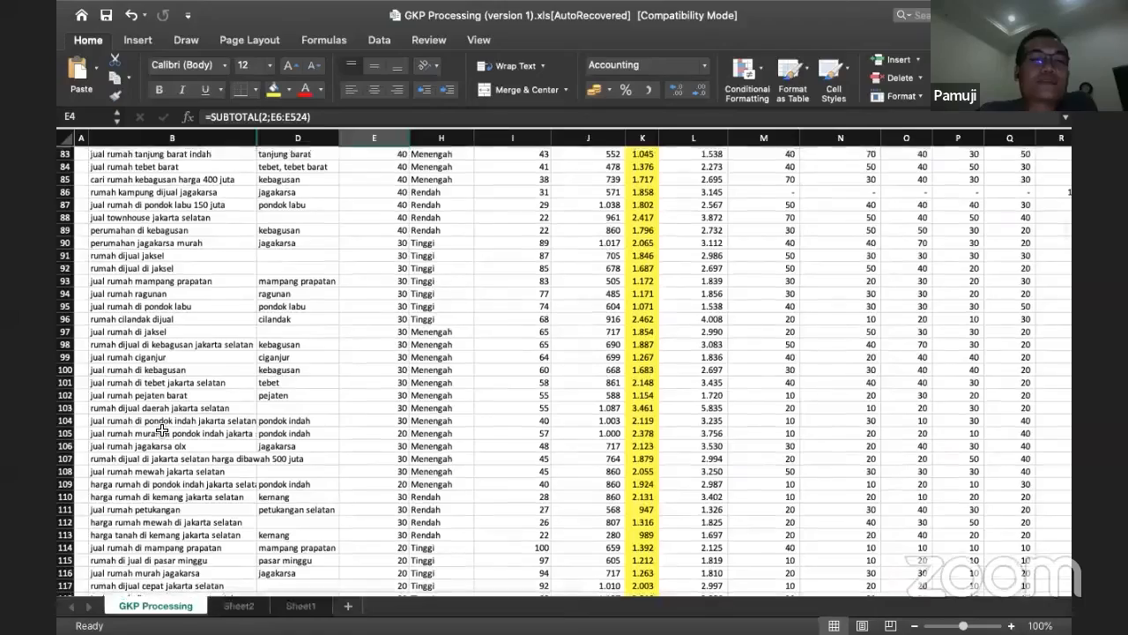
{"action": "scroll", "coordinate": [161, 429], "scroll_direction": "up", "scroll_amount": 2}
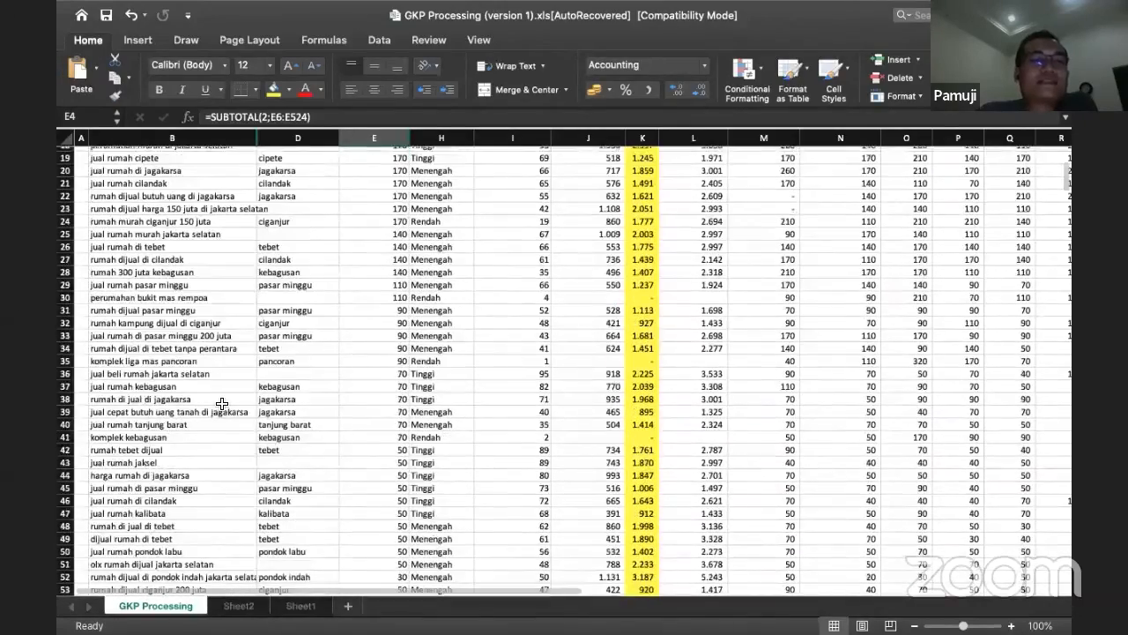
{"action": "scroll", "coordinate": [222, 405], "scroll_direction": "up", "scroll_amount": 4}
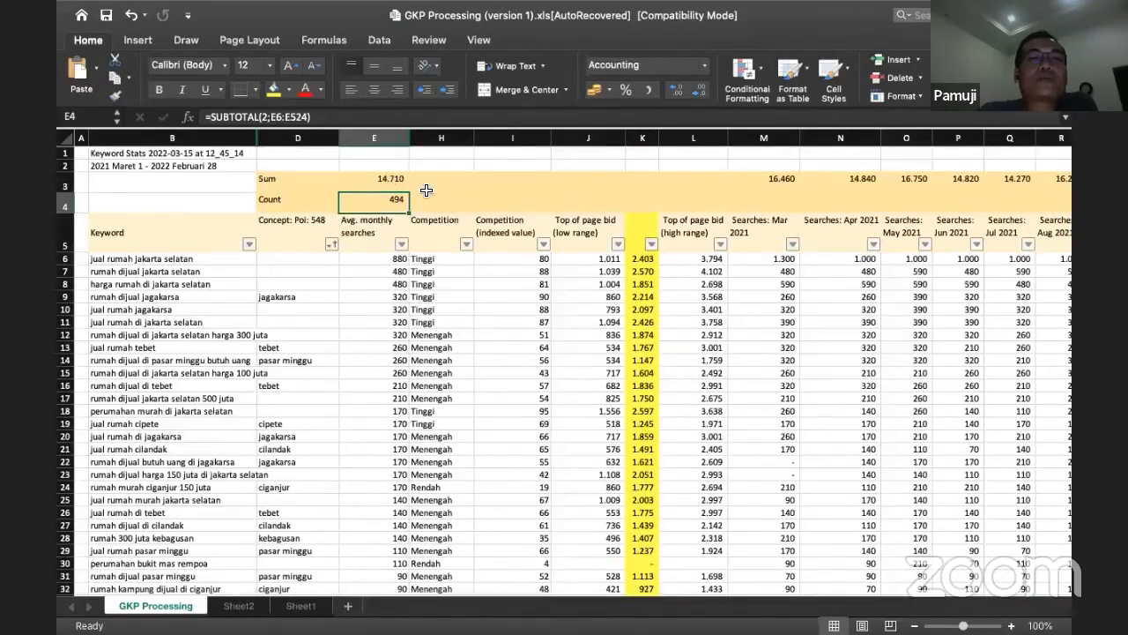
{"action": "left_click", "coordinate": [344, 179]}
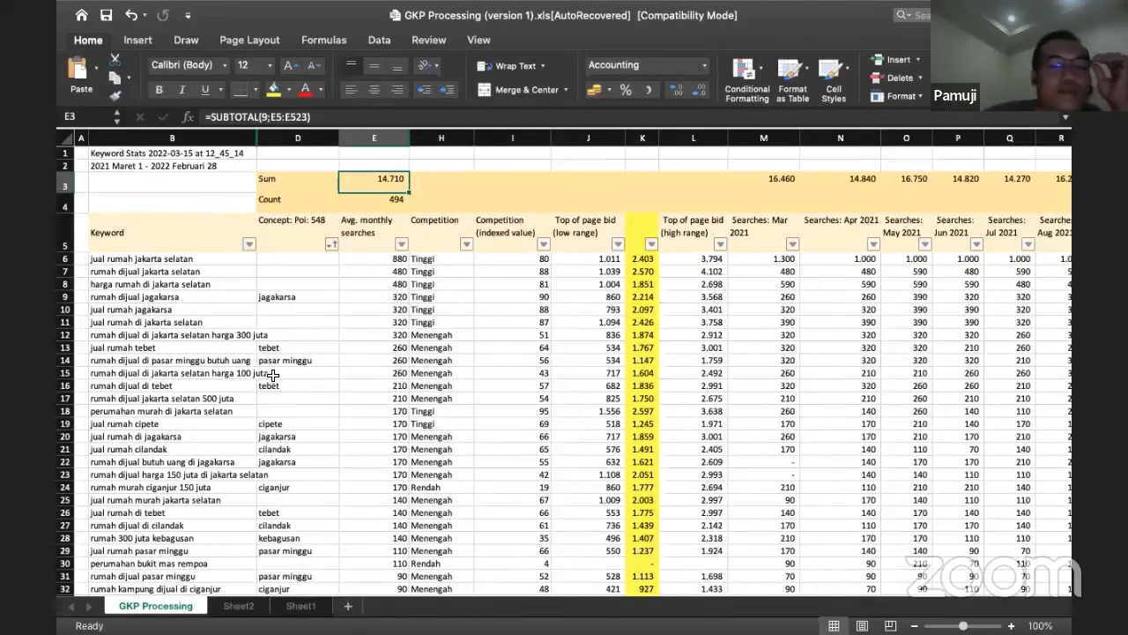
{"action": "scroll", "coordinate": [213, 380], "scroll_direction": "down", "scroll_amount": 15}
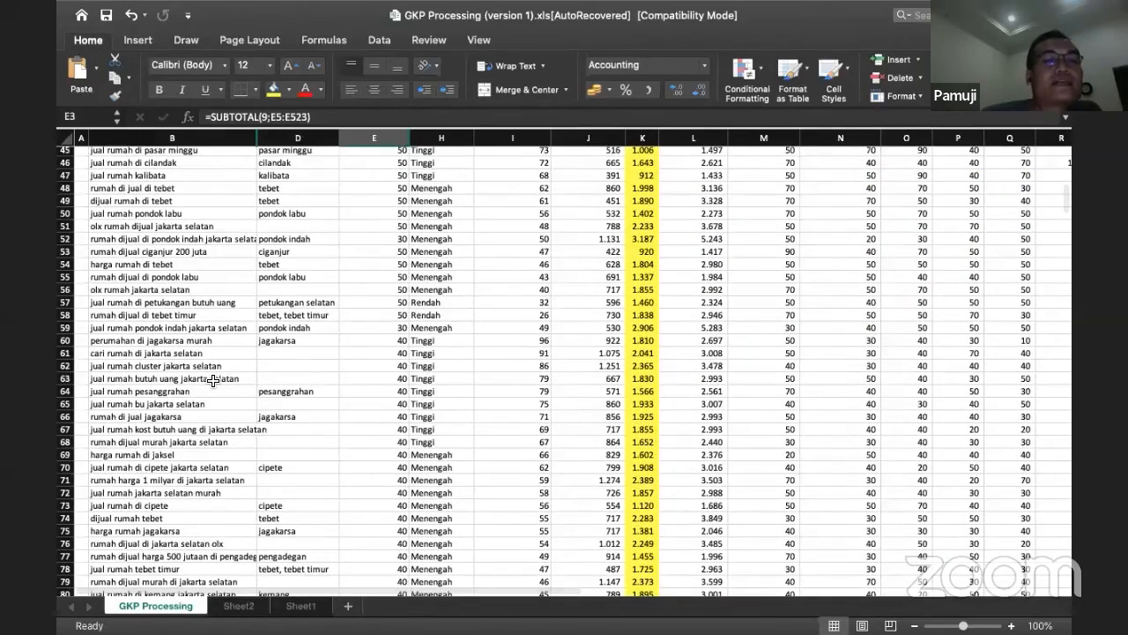
{"action": "scroll", "coordinate": [212, 380], "scroll_direction": "down", "scroll_amount": 6}
{"action": "scroll", "coordinate": [213, 379], "scroll_direction": "down", "scroll_amount": 6}
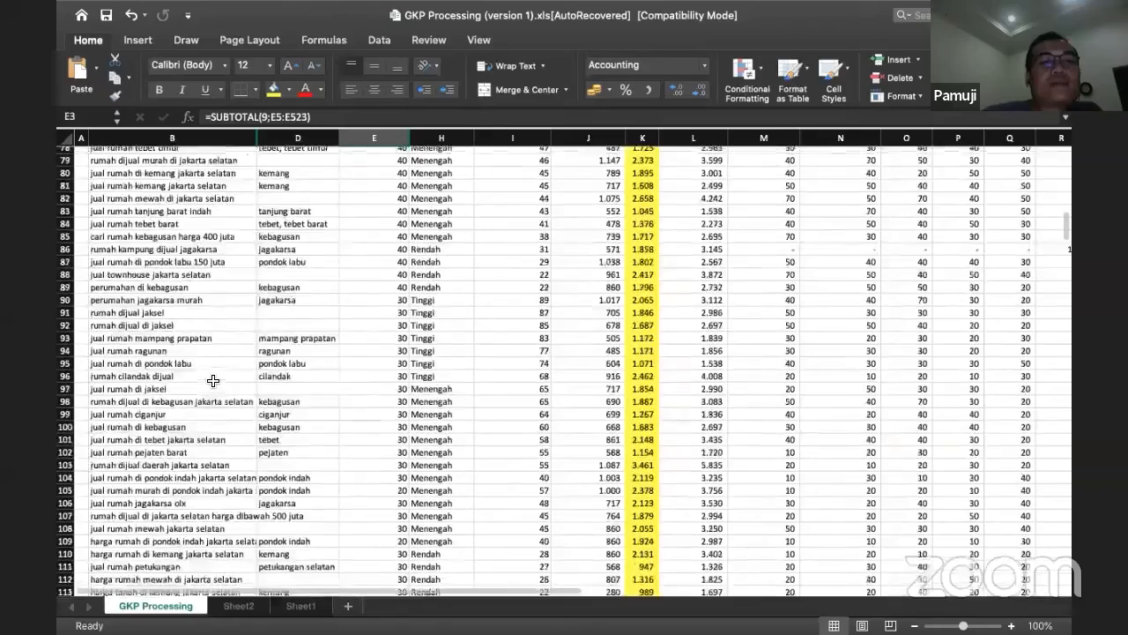
{"action": "scroll", "coordinate": [289, 304], "scroll_direction": "up", "scroll_amount": 8}
{"action": "scroll", "coordinate": [289, 304], "scroll_direction": "up", "scroll_amount": 18}
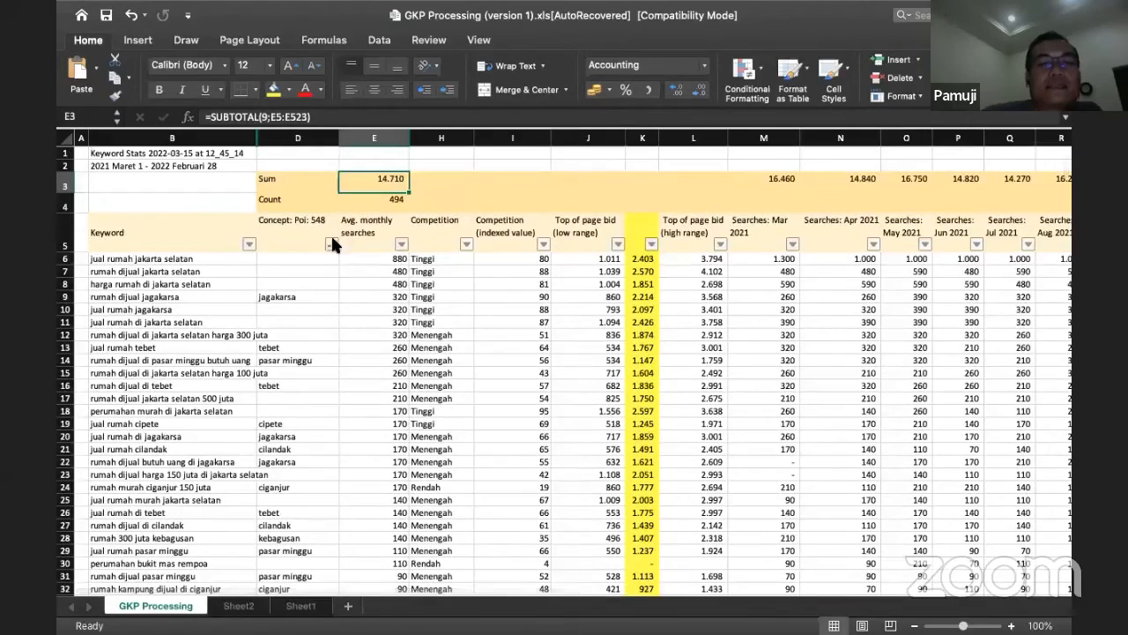
Step: Filter the Concept: Poi column to only "jagakarsa", "jagakarsa, ciganjur" and "jagakarsa, srengseng sawah"
{"action": "left_click", "coordinate": [330, 244]}
{"action": "left_click", "coordinate": [375, 425]}
{"action": "scroll", "coordinate": [389, 449], "scroll_direction": "down", "scroll_amount": 15}
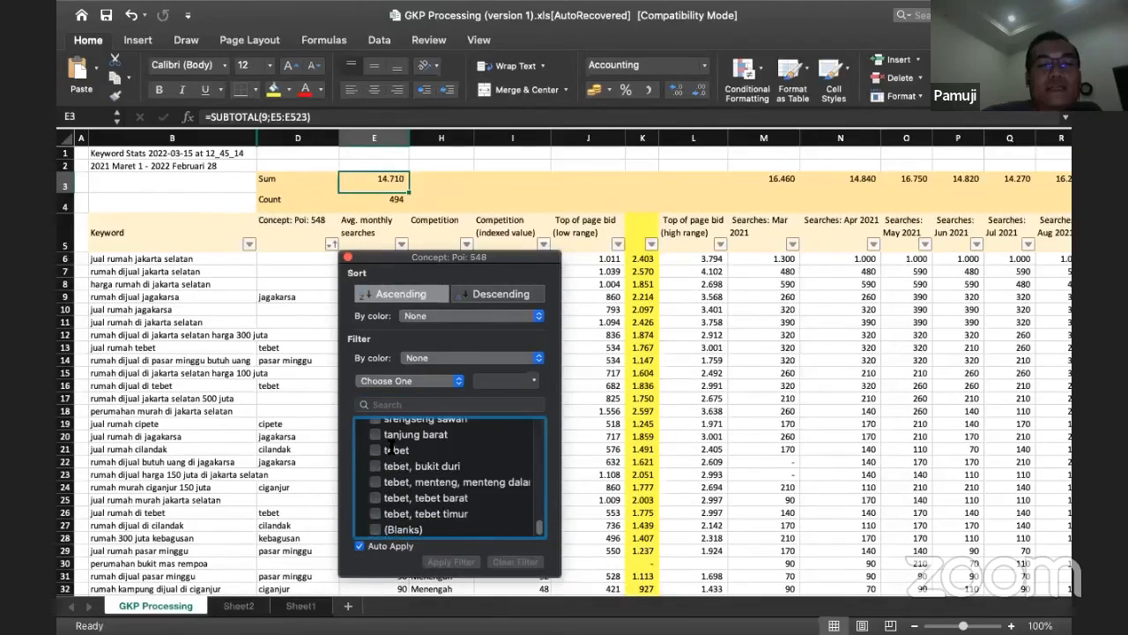
{"action": "scroll", "coordinate": [393, 456], "scroll_direction": "up", "scroll_amount": 3}
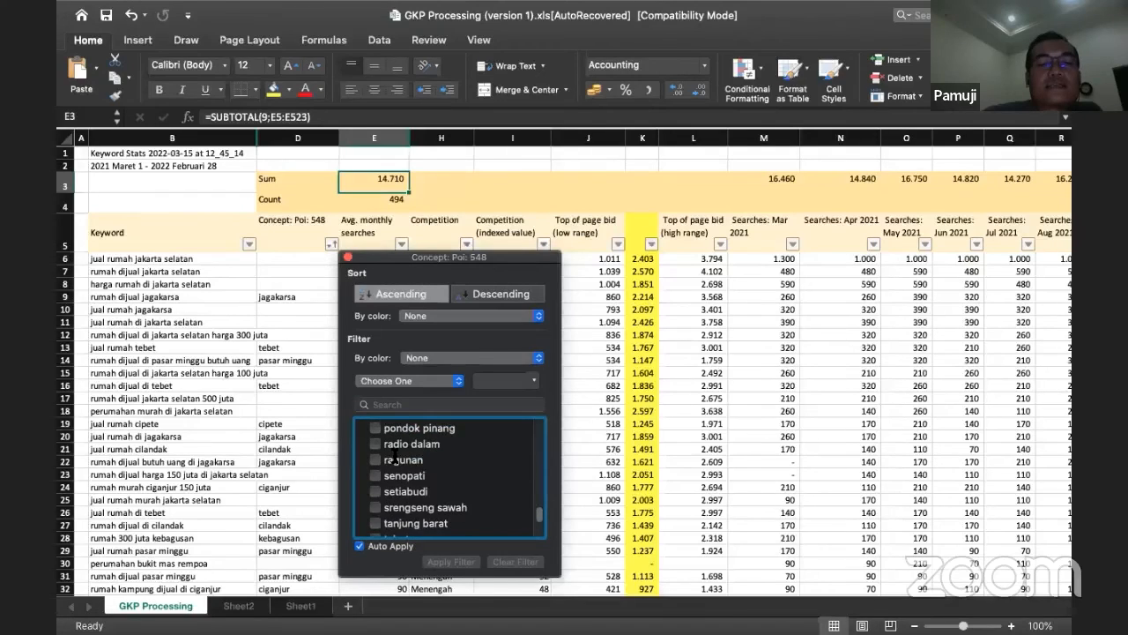
{"action": "scroll", "coordinate": [394, 458], "scroll_direction": "up", "scroll_amount": 10}
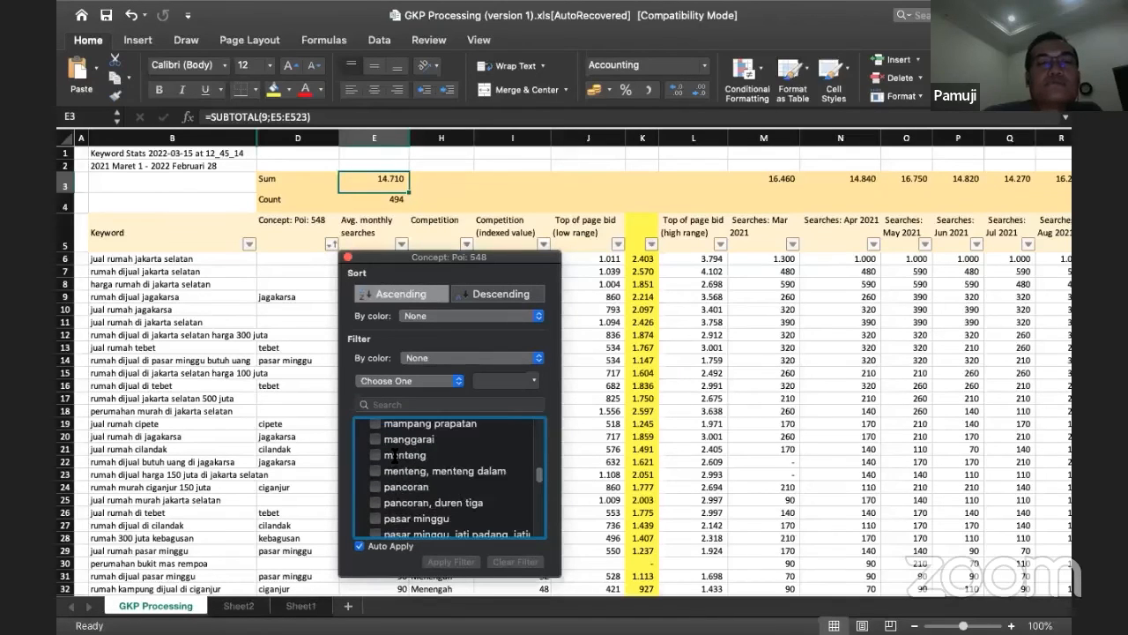
{"action": "scroll", "coordinate": [394, 456], "scroll_direction": "up", "scroll_amount": 8}
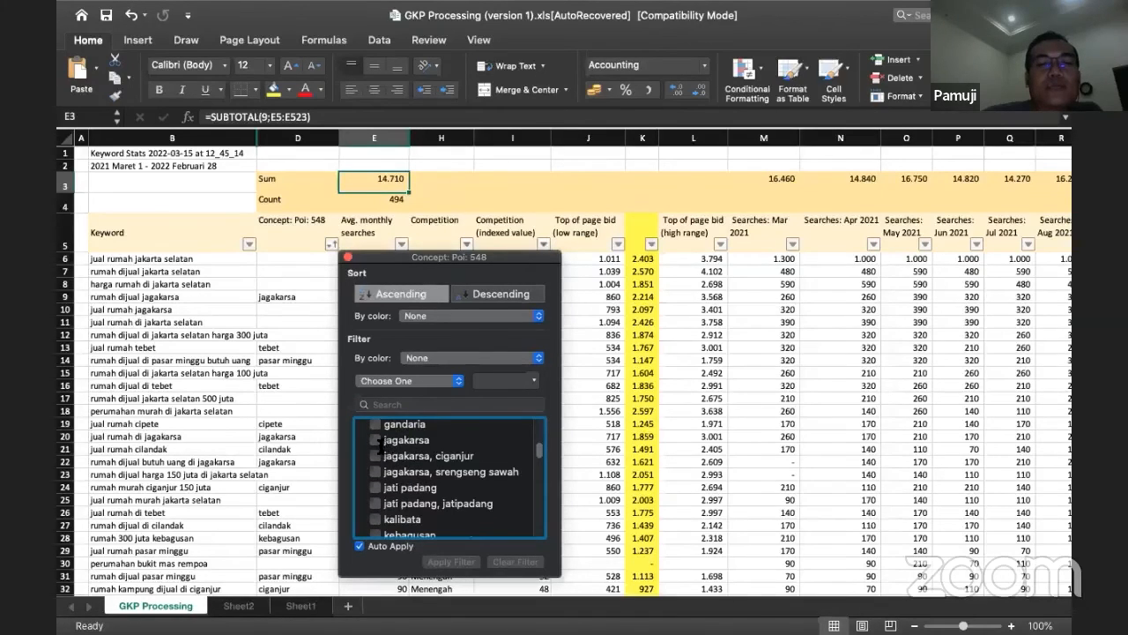
{"action": "left_click", "coordinate": [377, 441]}
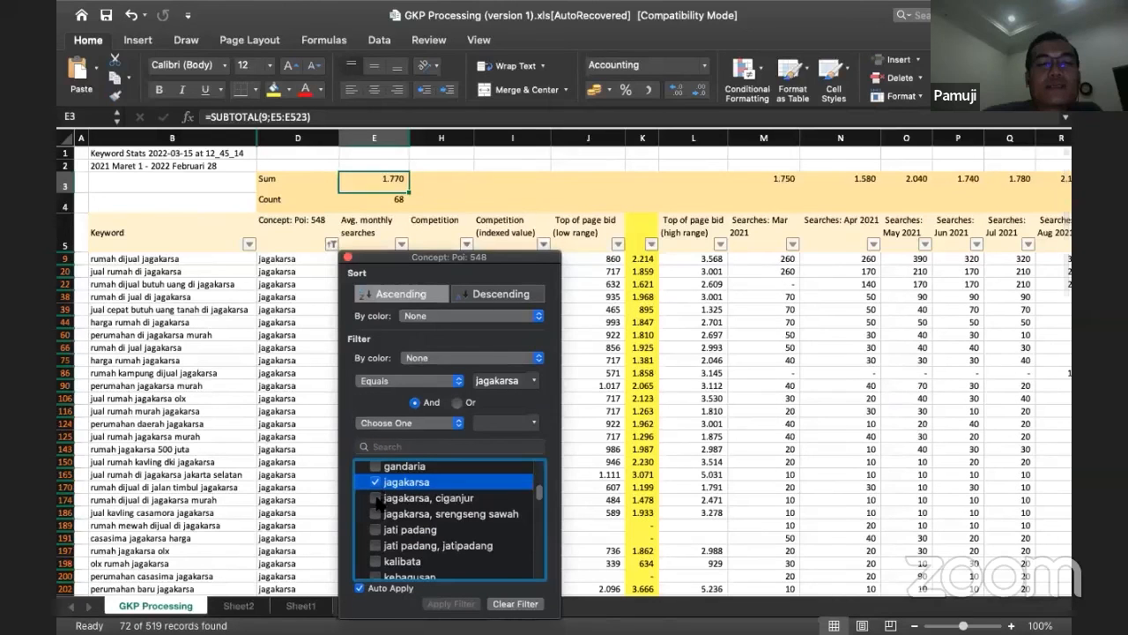
{"action": "left_click", "coordinate": [376, 498]}
{"action": "left_click", "coordinate": [376, 515]}
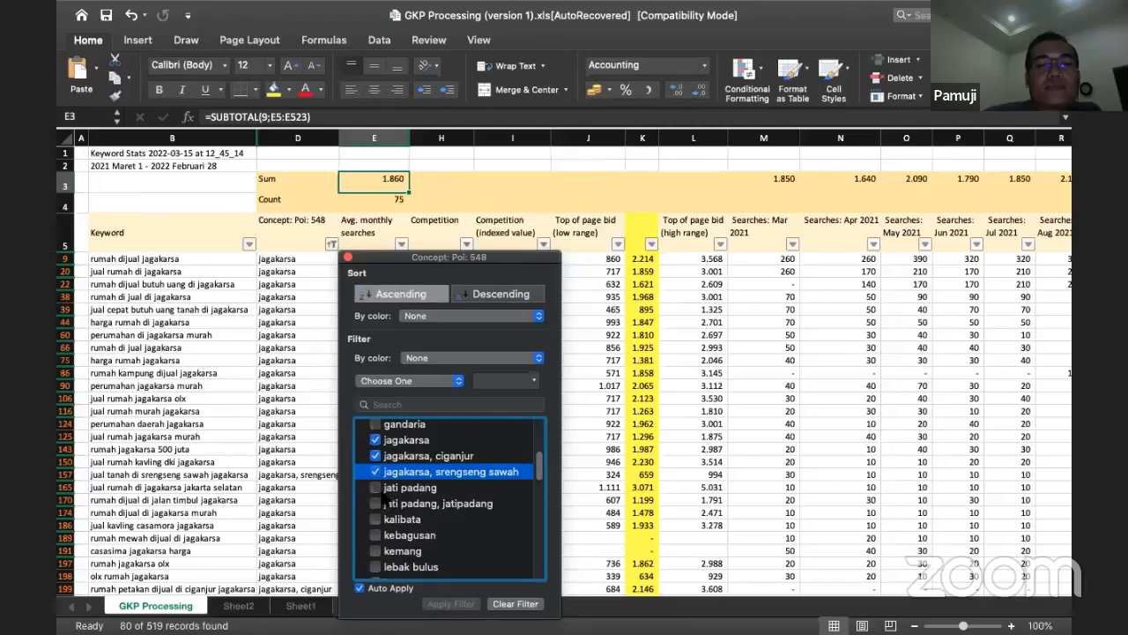
Step: Add kebagusan, jati padang and ciganjur to the Concept: Poi filter and close its settings
{"action": "left_click", "coordinate": [379, 535]}
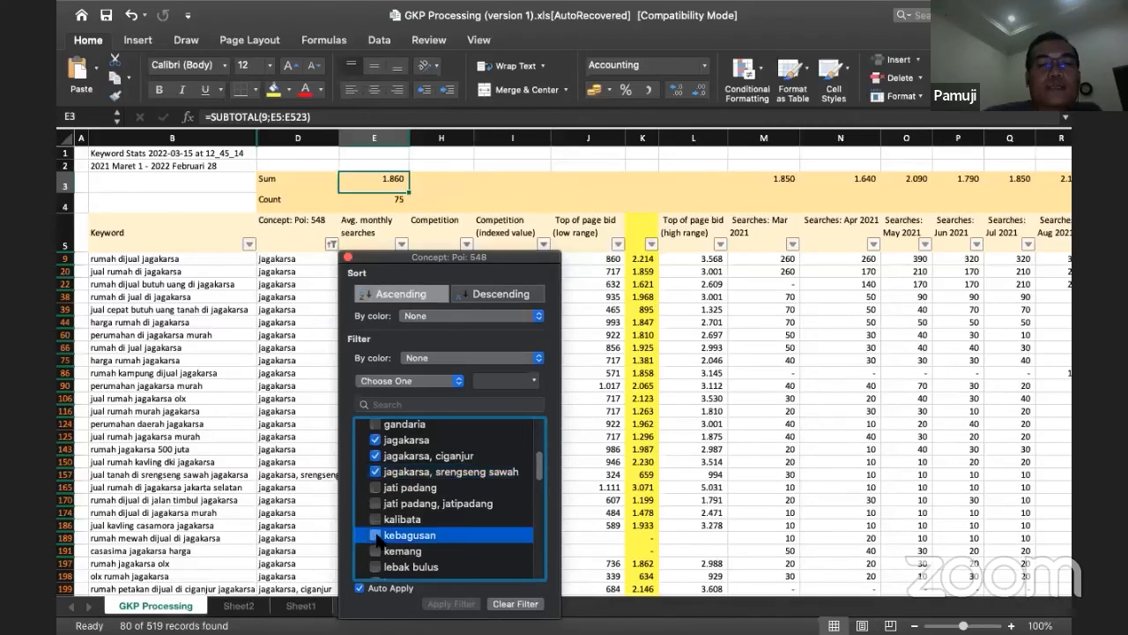
{"action": "left_click", "coordinate": [375, 489]}
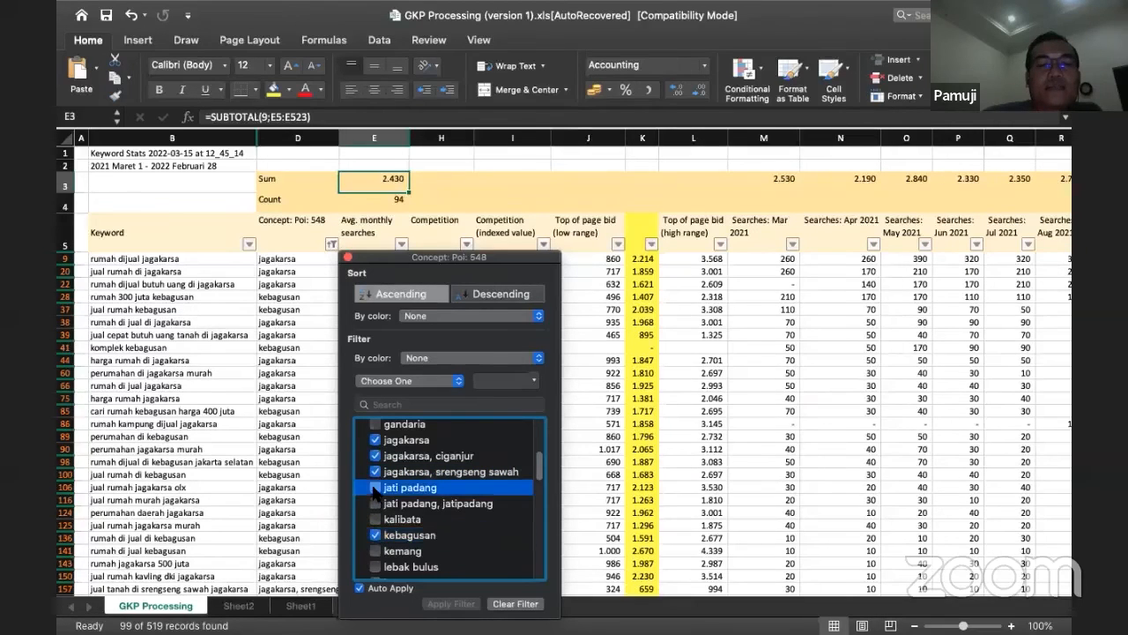
{"action": "scroll", "coordinate": [405, 520], "scroll_direction": "up", "scroll_amount": 5}
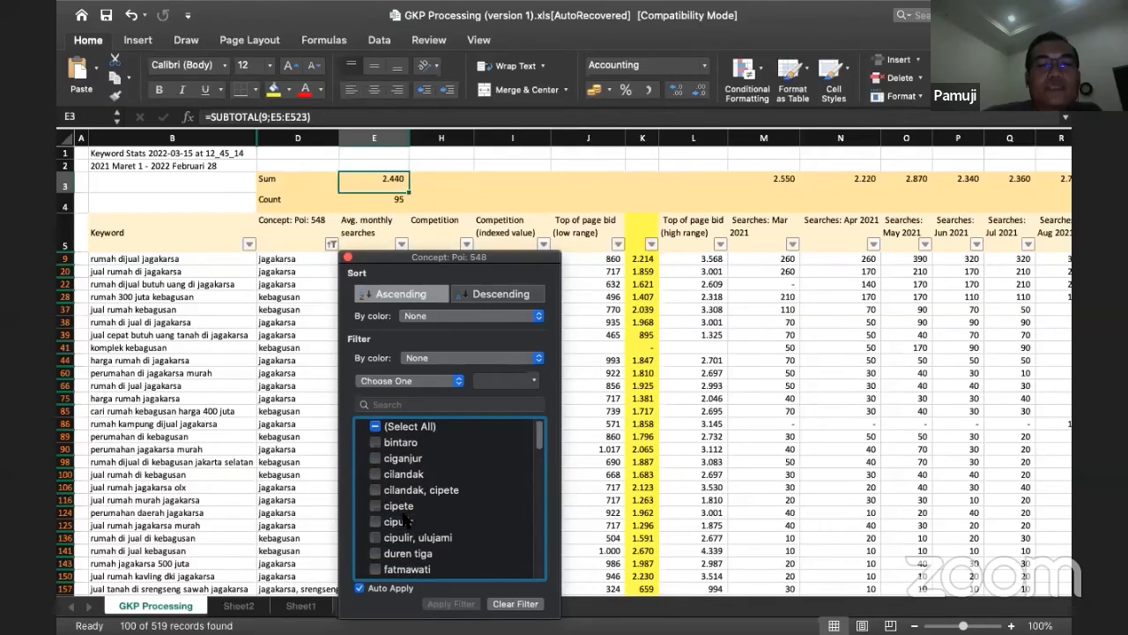
{"action": "left_click", "coordinate": [377, 459]}
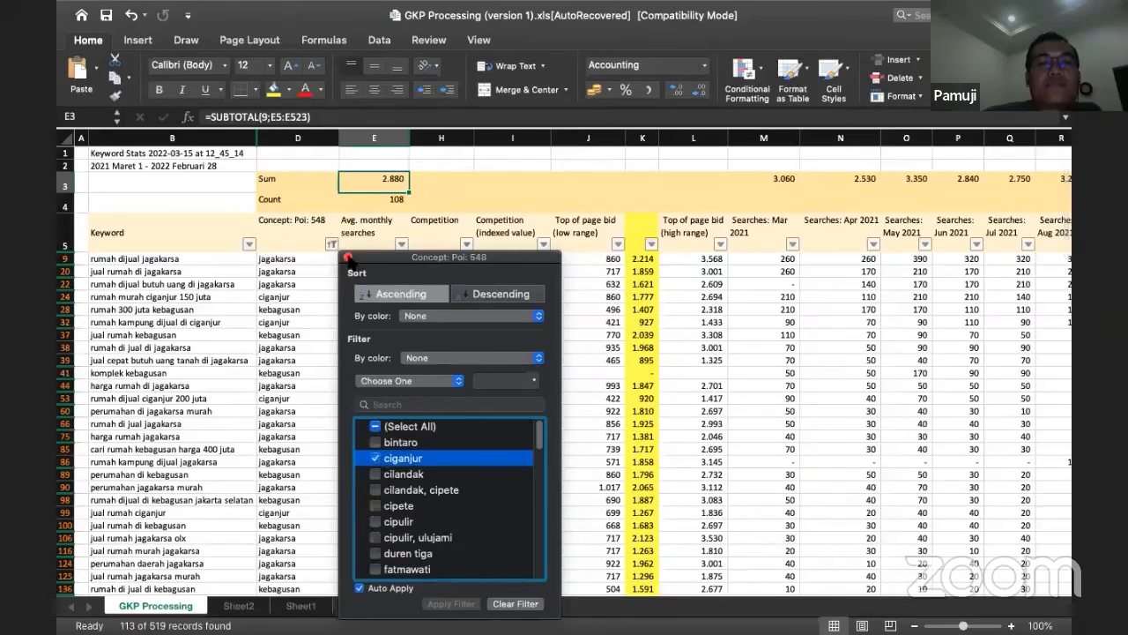
{"action": "left_click", "coordinate": [348, 258]}
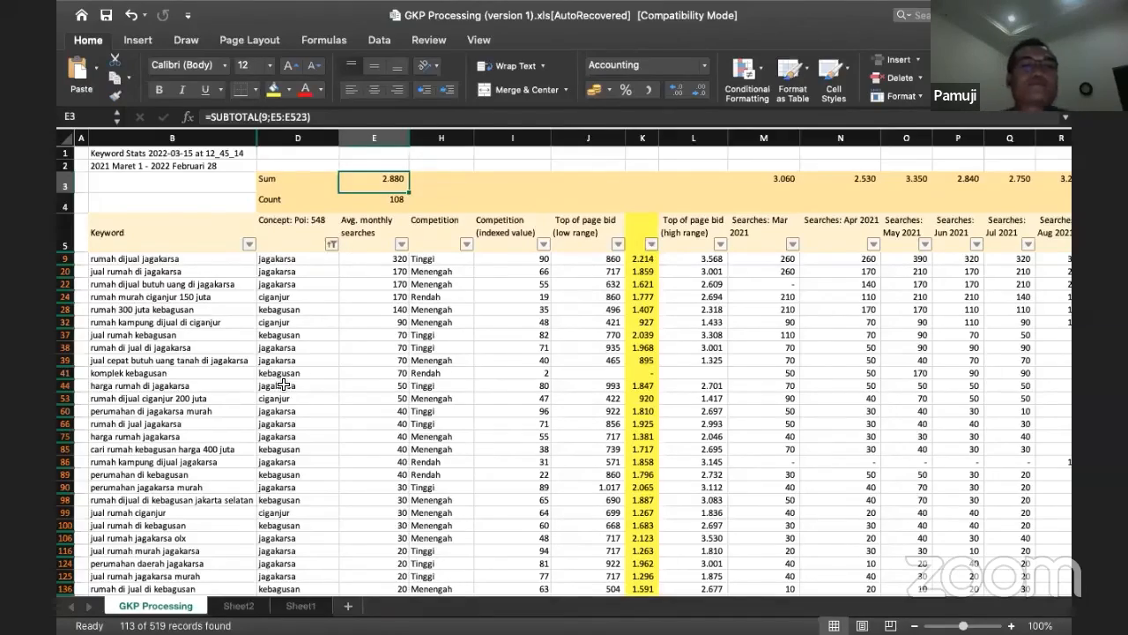
Step: Review the filtered keywords, highlighting those from row 9 to row 98, and check the first keyword's concept and low and high bids
{"action": "scroll", "coordinate": [283, 385], "scroll_direction": "down", "scroll_amount": 20}
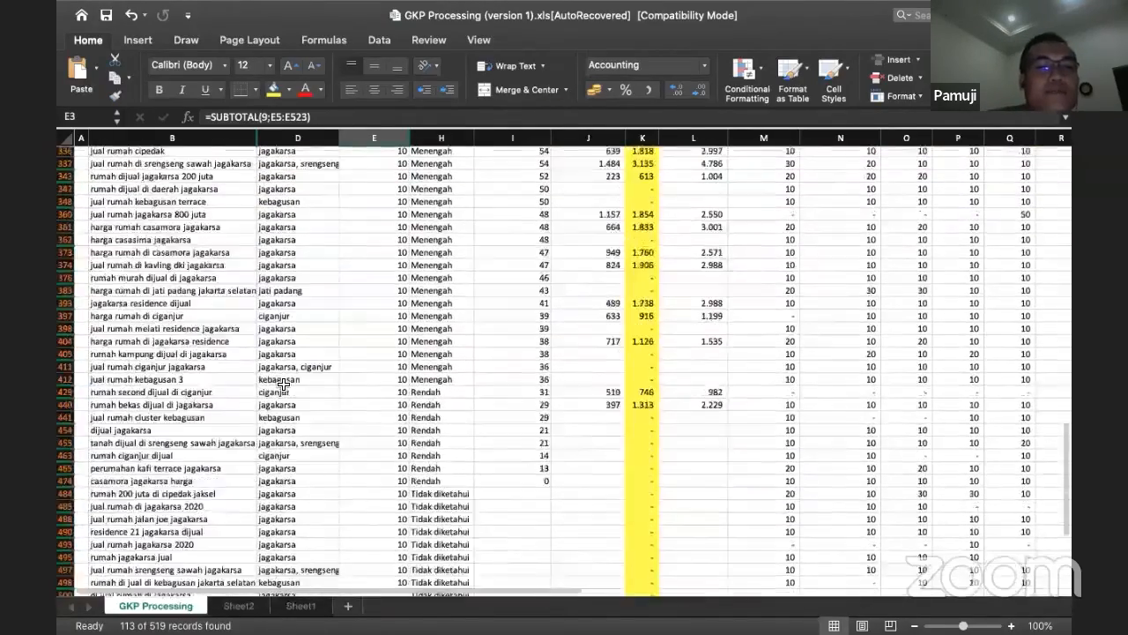
{"action": "scroll", "coordinate": [283, 385], "scroll_direction": "up", "scroll_amount": 20}
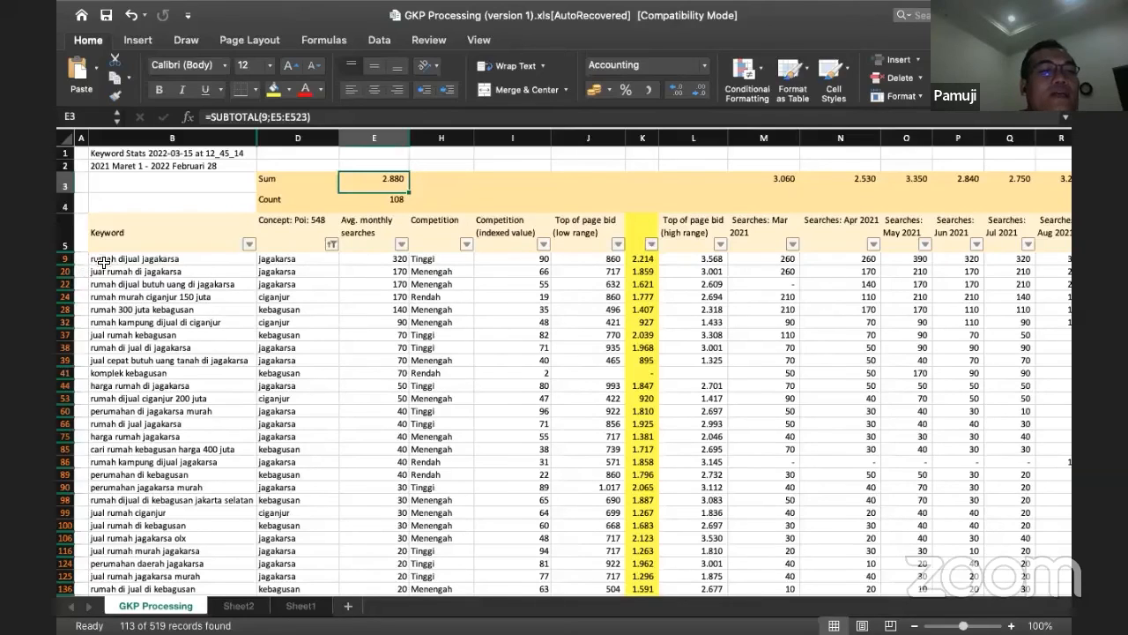
{"action": "left_click", "coordinate": [364, 256]}
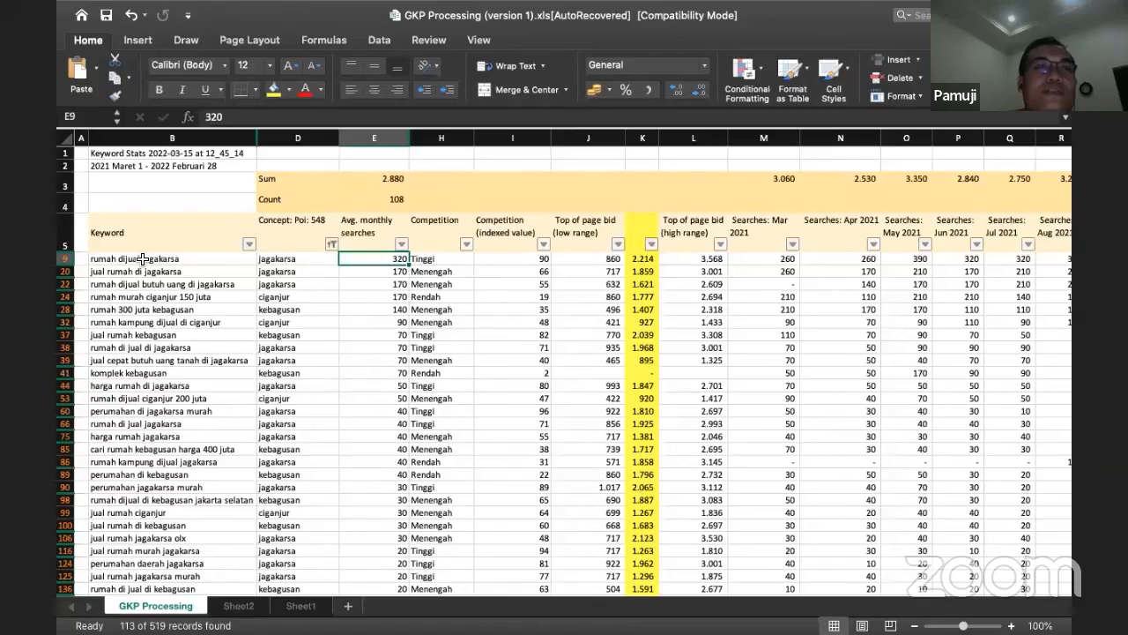
{"action": "left_click_drag", "start_coordinate": [143, 258], "coordinate": [155, 499]}
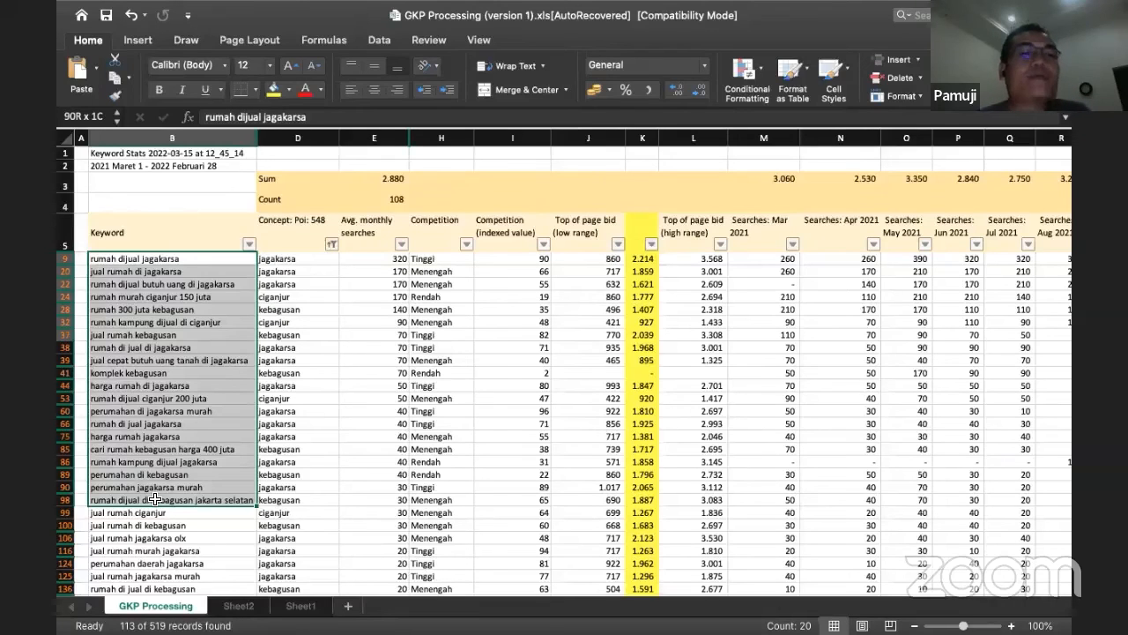
{"action": "left_click_drag", "start_coordinate": [154, 498], "coordinate": [155, 499]}
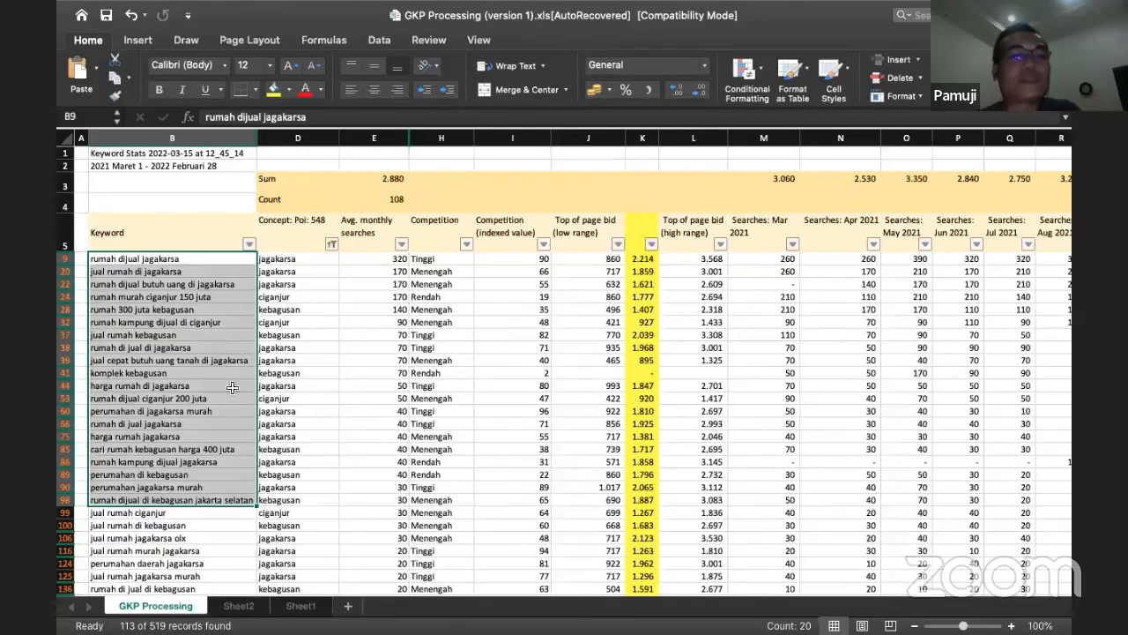
{"action": "left_click", "coordinate": [282, 260]}
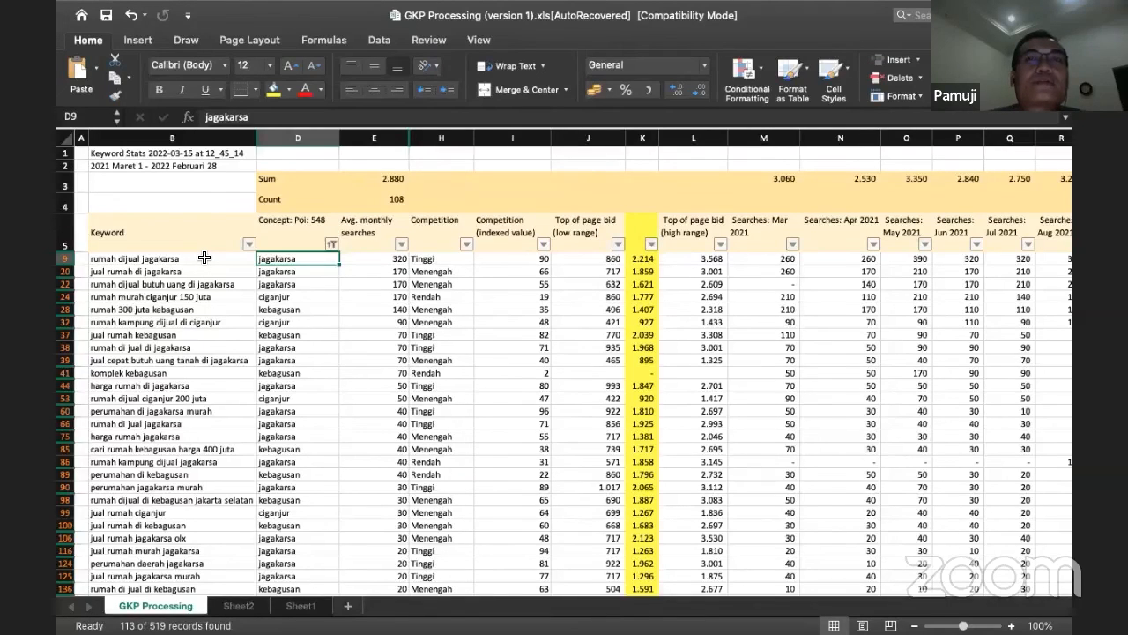
{"action": "left_click", "coordinate": [584, 258]}
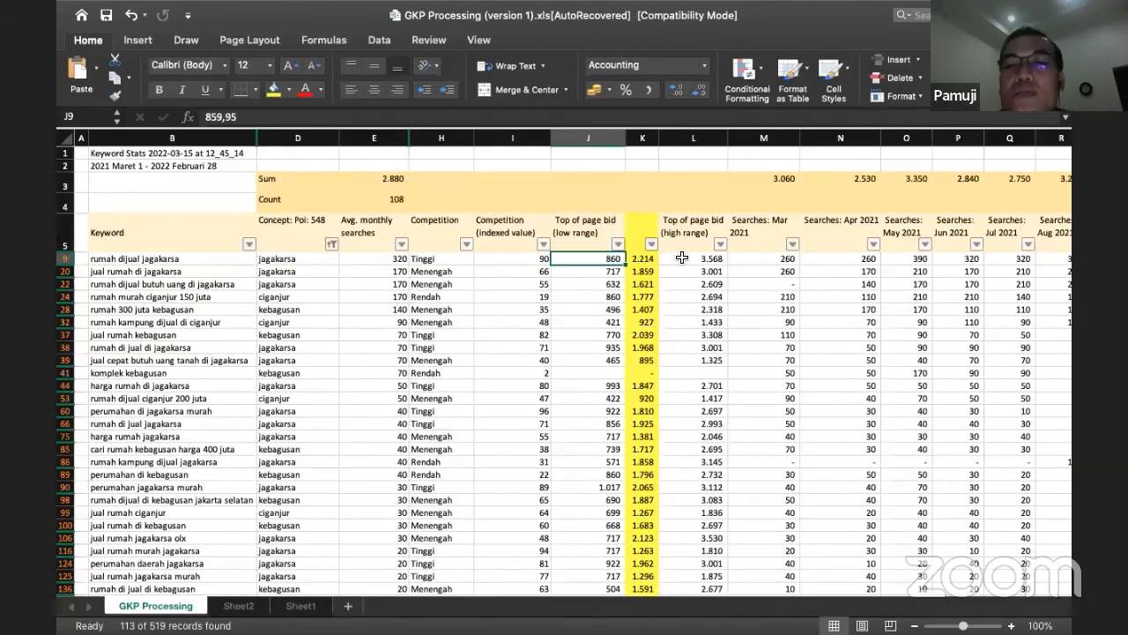
{"action": "left_click", "coordinate": [681, 257]}
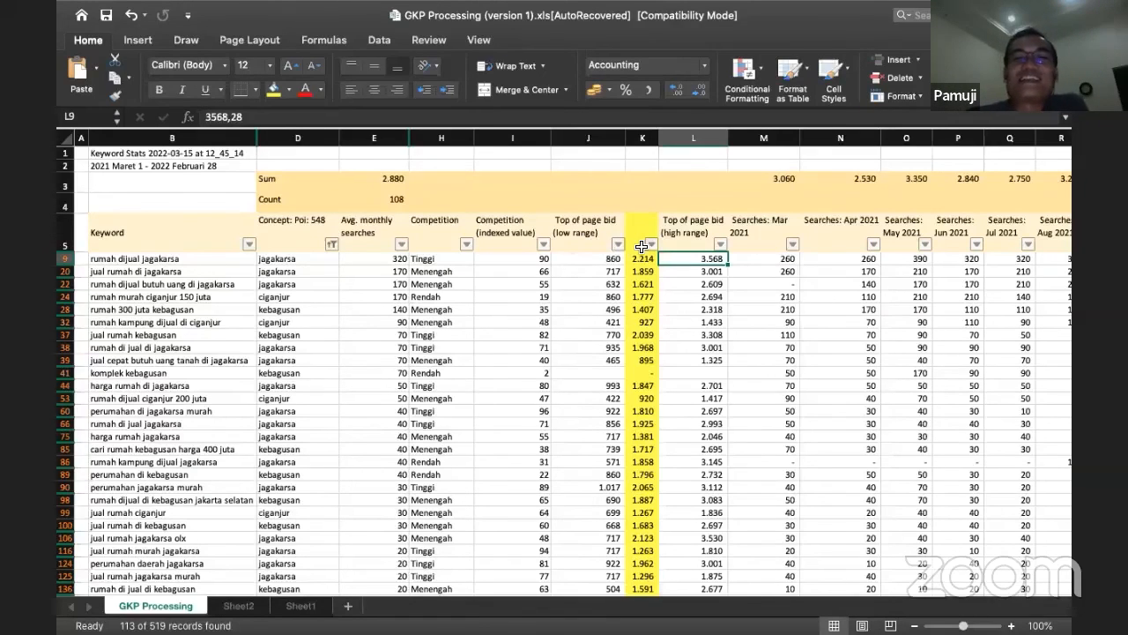
Step: Examine the filtered keywords' monthly search columns through February 2022
{"action": "key", "text": "Right"}
{"action": "key", "text": "Right"}
{"action": "key", "text": "Right"}
{"action": "key", "text": "Right"}
{"action": "key", "text": "Right"}
{"action": "key", "text": "Right"}
{"action": "key", "text": "Right"}
{"action": "key", "text": "Right"}
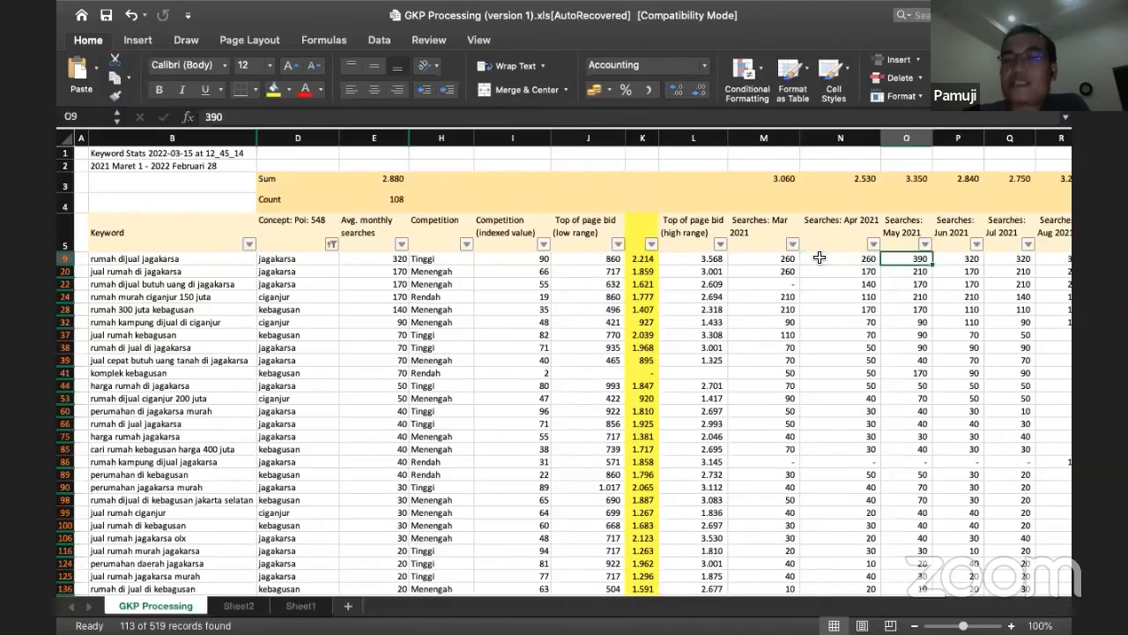
{"action": "key", "text": "Right"}
{"action": "key", "text": "Right"}
{"action": "key", "text": "Right"}
{"action": "key", "text": "Right"}
{"action": "key", "text": "Right"}
{"action": "key", "text": "Right"}
{"action": "key", "text": "Right"}
{"action": "key", "text": "Right"}
{"action": "key", "text": "Right"}
{"action": "key", "text": "Right"}
{"action": "key", "text": "Right"}
{"action": "key", "text": "Right"}
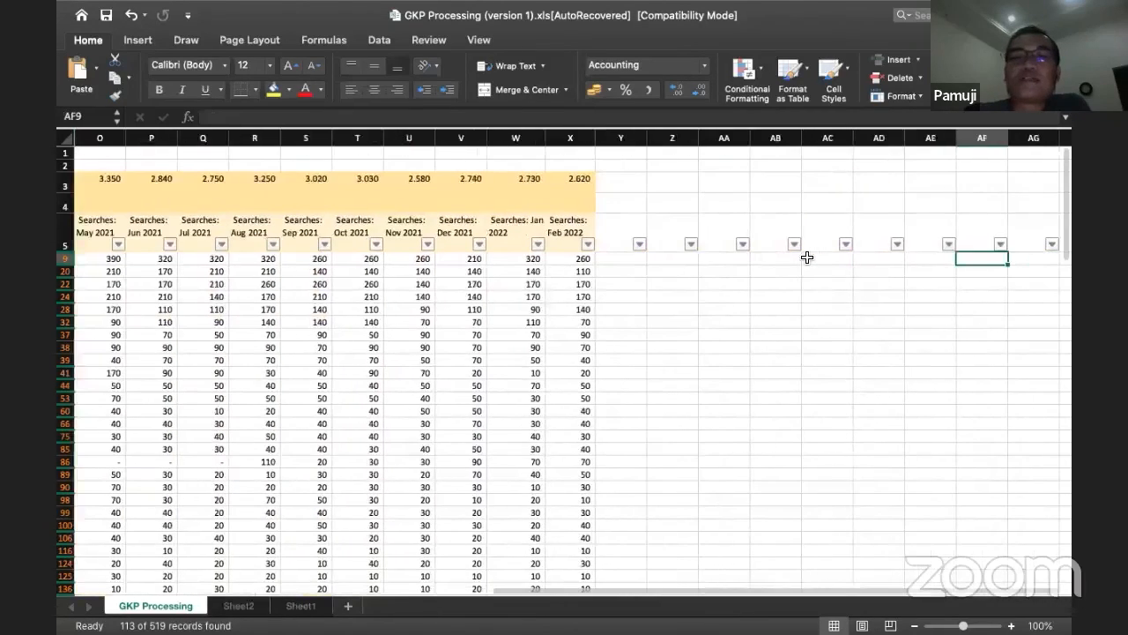
{"action": "key", "text": "Left"}
{"action": "key", "text": "Left"}
{"action": "key", "text": "Left"}
{"action": "key", "text": "Left"}
{"action": "key", "text": "Left"}
{"action": "key", "text": "Left"}
{"action": "key", "text": "Left"}
{"action": "key", "text": "Left"}
{"action": "key", "text": "Left"}
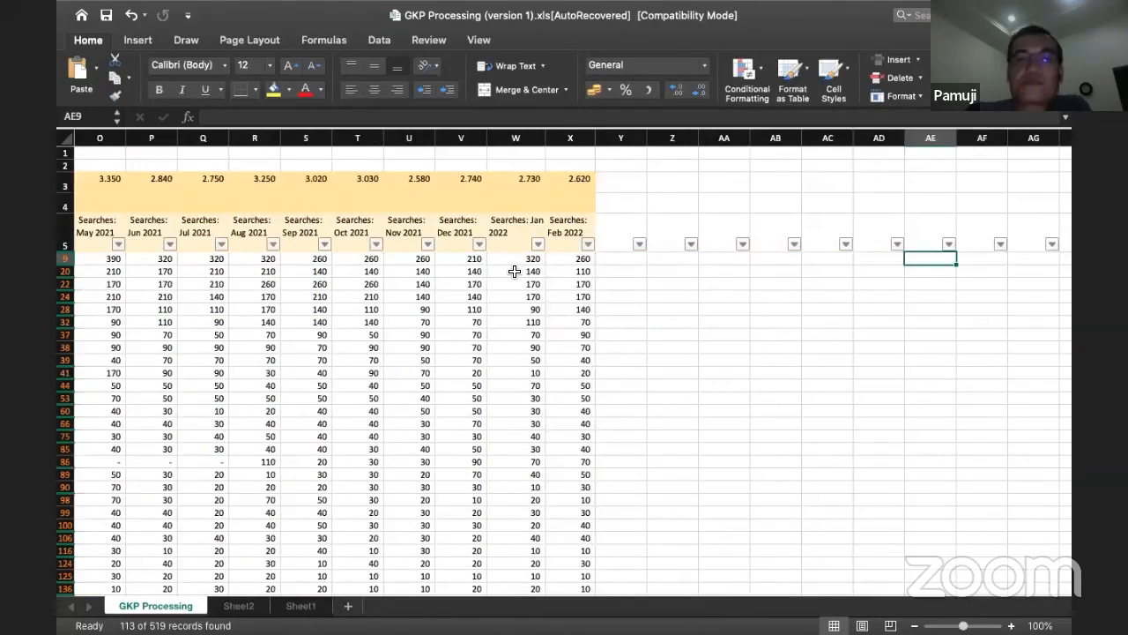
Step: Return to the first filtered keyword in row 9 and review its competition, top-of-page bids and monthly searches through February 2022
{"action": "key", "text": "Left"}
{"action": "key", "text": "Left"}
{"action": "key", "text": "Left"}
{"action": "key", "text": "Left"}
{"action": "key", "text": "Left"}
{"action": "key", "text": "Left"}
{"action": "key", "text": "Left"}
{"action": "key", "text": "Left"}
{"action": "key", "text": "Left"}
{"action": "key", "text": "Left"}
{"action": "key", "text": "Left"}
{"action": "key", "text": "Left"}
{"action": "key", "text": "Left"}
{"action": "key", "text": "Left"}
{"action": "key", "text": "Left"}
{"action": "key", "text": "Left"}
{"action": "key", "text": "Left"}
{"action": "key", "text": "Left"}
{"action": "key", "text": "Left"}
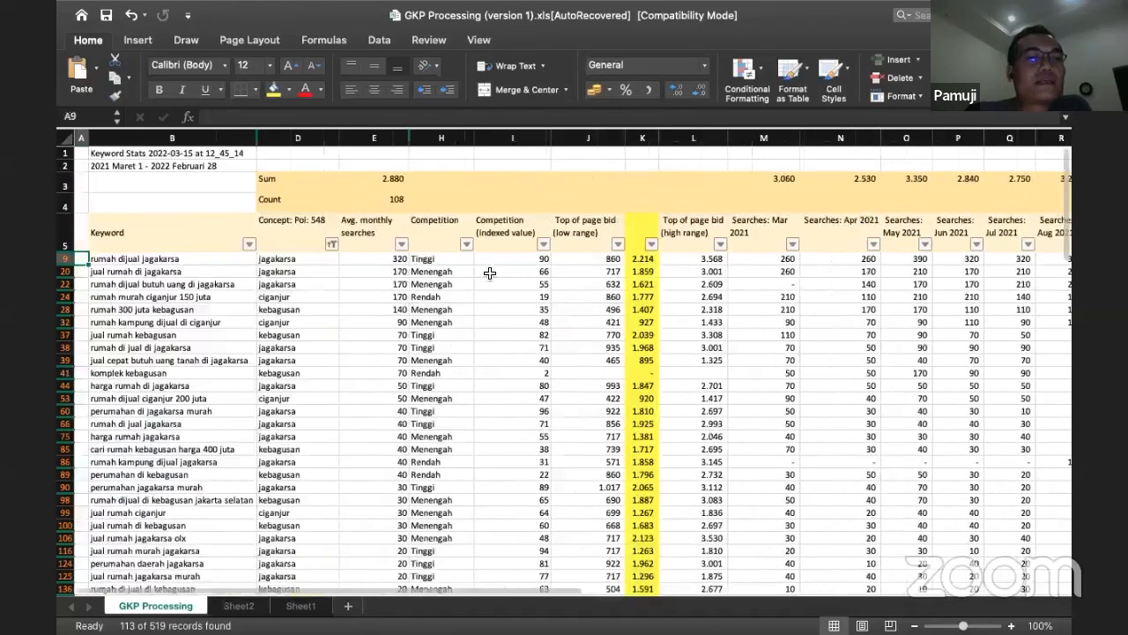
{"action": "left_click", "coordinate": [180, 258]}
{"action": "key", "text": "Right"}
{"action": "key", "text": "Right"}
{"action": "key", "text": "Right"}
{"action": "key", "text": "Right"}
{"action": "key", "text": "Right"}
{"action": "key", "text": "Right"}
{"action": "key", "text": "Right"}
{"action": "key", "text": "Right"}
{"action": "key", "text": "Right"}
{"action": "key", "text": "Right"}
{"action": "key", "text": "Right"}
{"action": "key", "text": "Right"}
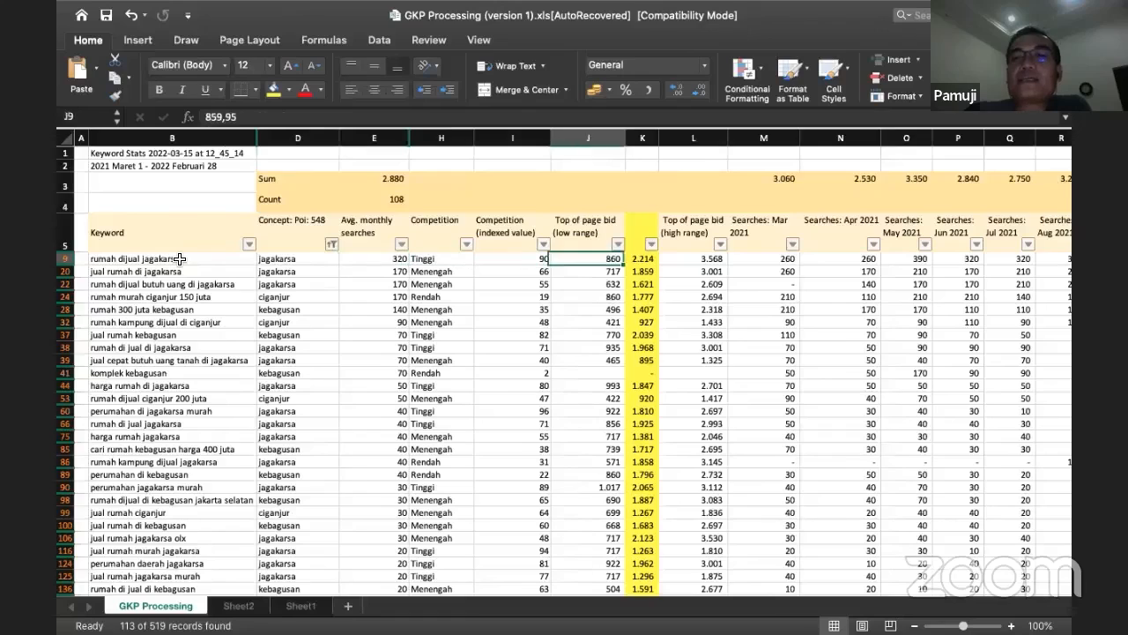
{"action": "key", "text": "Right"}
{"action": "key", "text": "Right"}
{"action": "key", "text": "Right"}
{"action": "key", "text": "Right"}
{"action": "key", "text": "Right"}
{"action": "key", "text": "Right"}
{"action": "key", "text": "Right"}
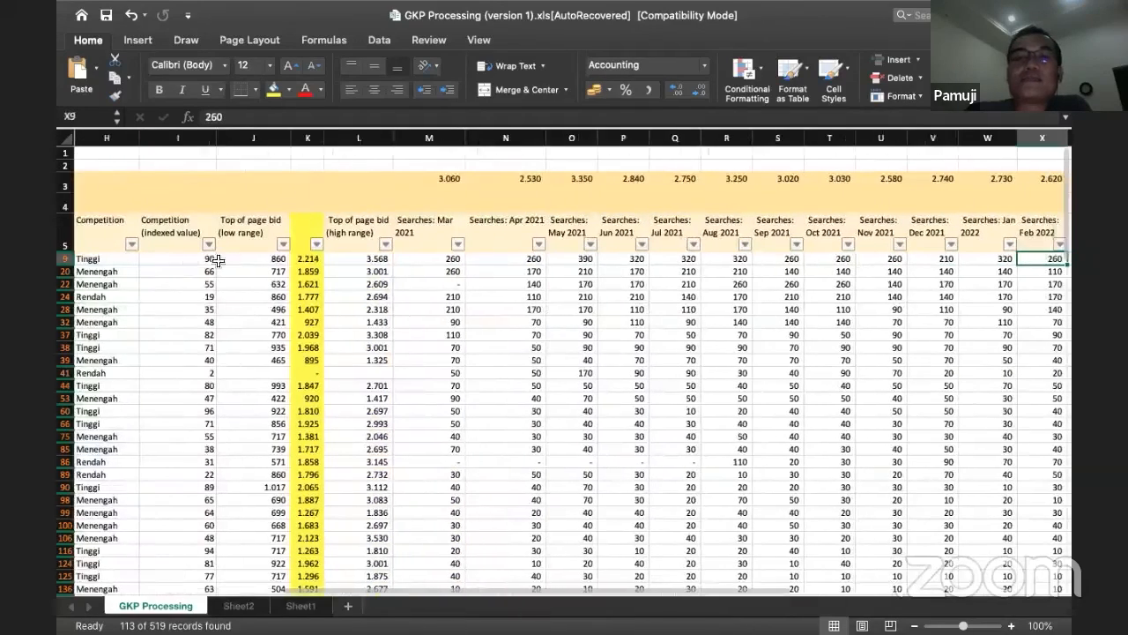
Step: Trace the first keyword's monthly searches from May 2021 through February 2022
{"action": "left_click", "coordinate": [570, 261]}
{"action": "key", "text": "Right"}
{"action": "key", "text": "Right"}
{"action": "key", "text": "Right"}
{"action": "key", "text": "Right"}
{"action": "key", "text": "Right"}
{"action": "key", "text": "Right"}
{"action": "key", "text": "Right"}
{"action": "key", "text": "Right"}
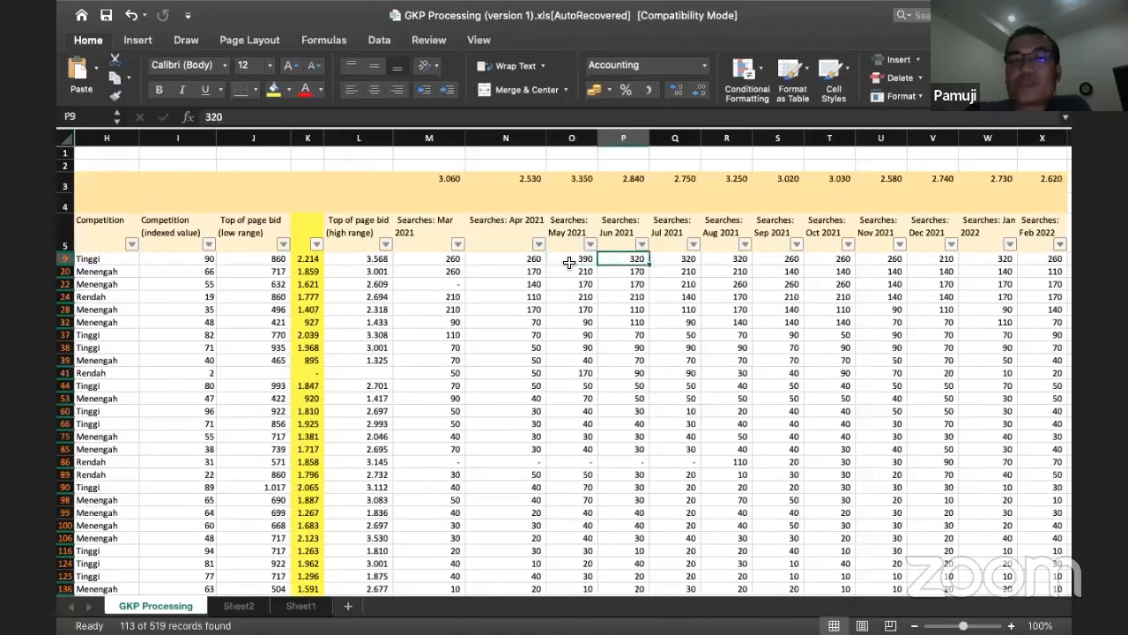
{"action": "key", "text": "Right"}
{"action": "key", "text": "Right"}
{"action": "key", "text": "Right"}
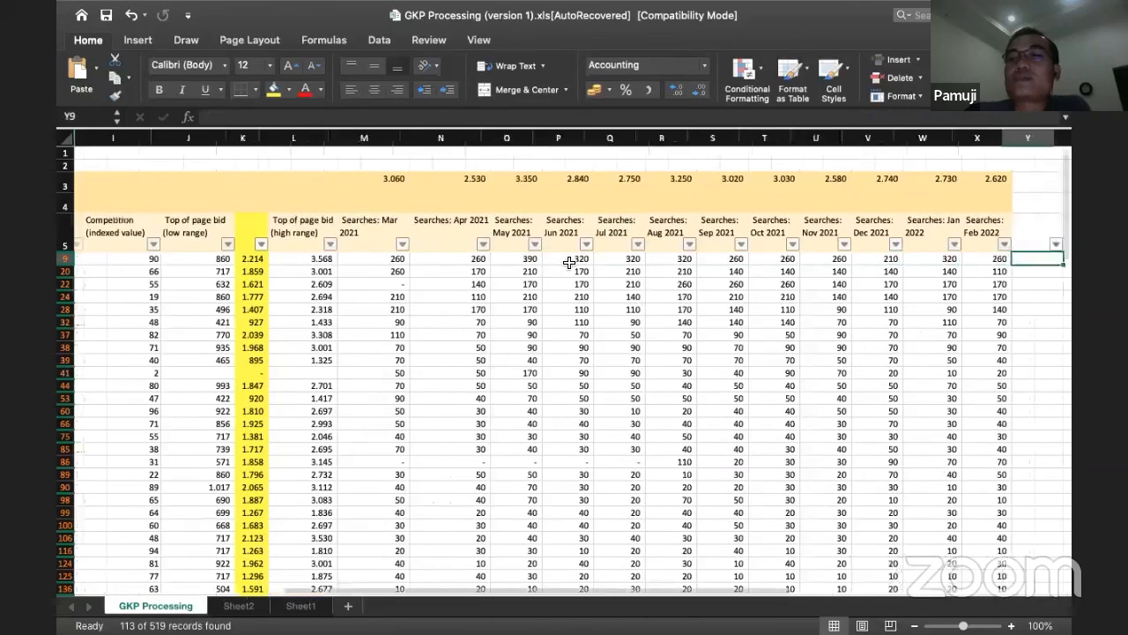
{"action": "key", "text": "Left"}
{"action": "key", "text": "Left"}
{"action": "key", "text": "Left"}
{"action": "key", "text": "Left"}
{"action": "key", "text": "Left"}
{"action": "key", "text": "Left"}
{"action": "key", "text": "Left"}
{"action": "key", "text": "Left"}
{"action": "key", "text": "Left"}
{"action": "key", "text": "Left"}
{"action": "key", "text": "Left"}
{"action": "key", "text": "Left"}
{"action": "key", "text": "Left"}
{"action": "key", "text": "Left"}
{"action": "key", "text": "Left"}
{"action": "key", "text": "Left"}
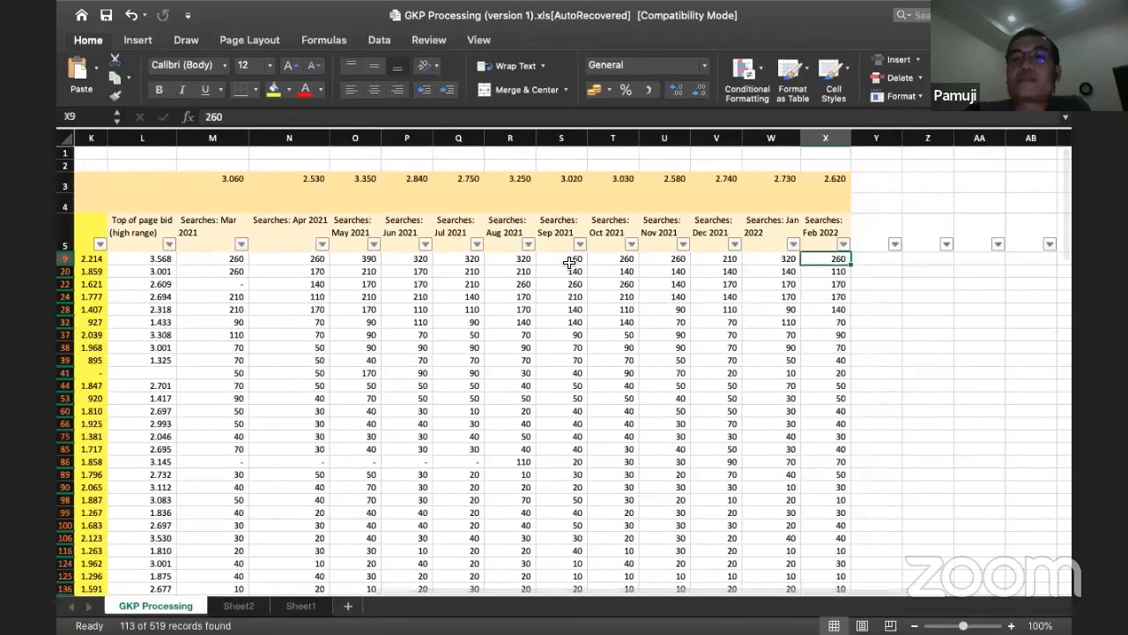
Step: Go back to the start of row 9, skim the filtered keywords and inspect the sum formula for average monthly searches in E3
{"action": "key", "text": "Left"}
{"action": "key", "text": "Left"}
{"action": "key", "text": "Left"}
{"action": "key", "text": "Left"}
{"action": "key", "text": "Left"}
{"action": "key", "text": "Left"}
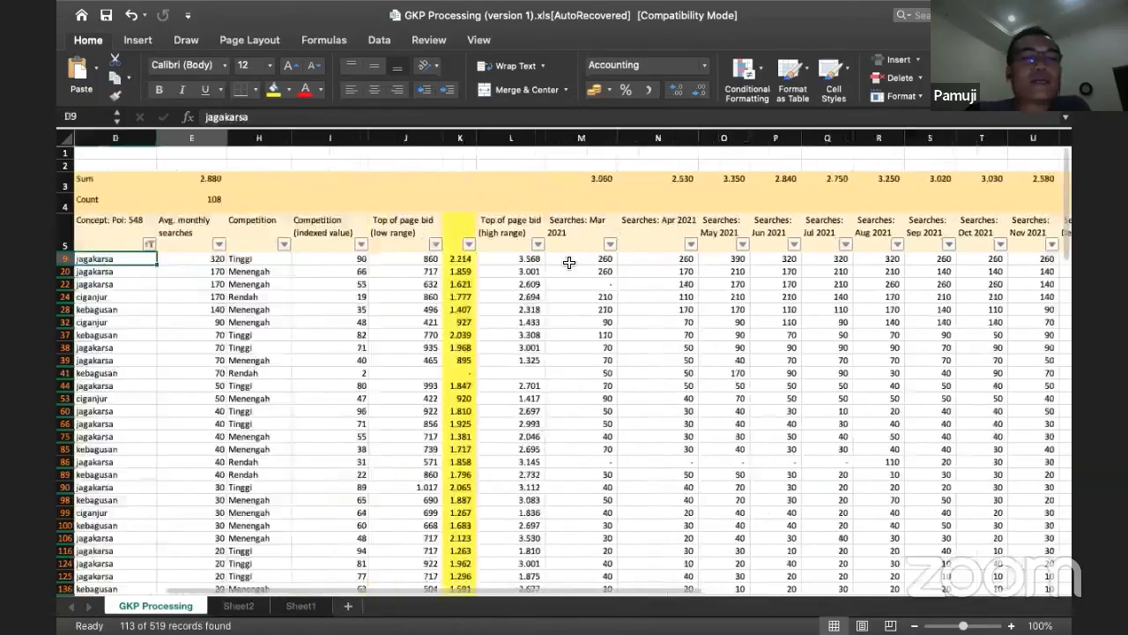
{"action": "scroll", "coordinate": [286, 304], "scroll_direction": "down", "scroll_amount": 6}
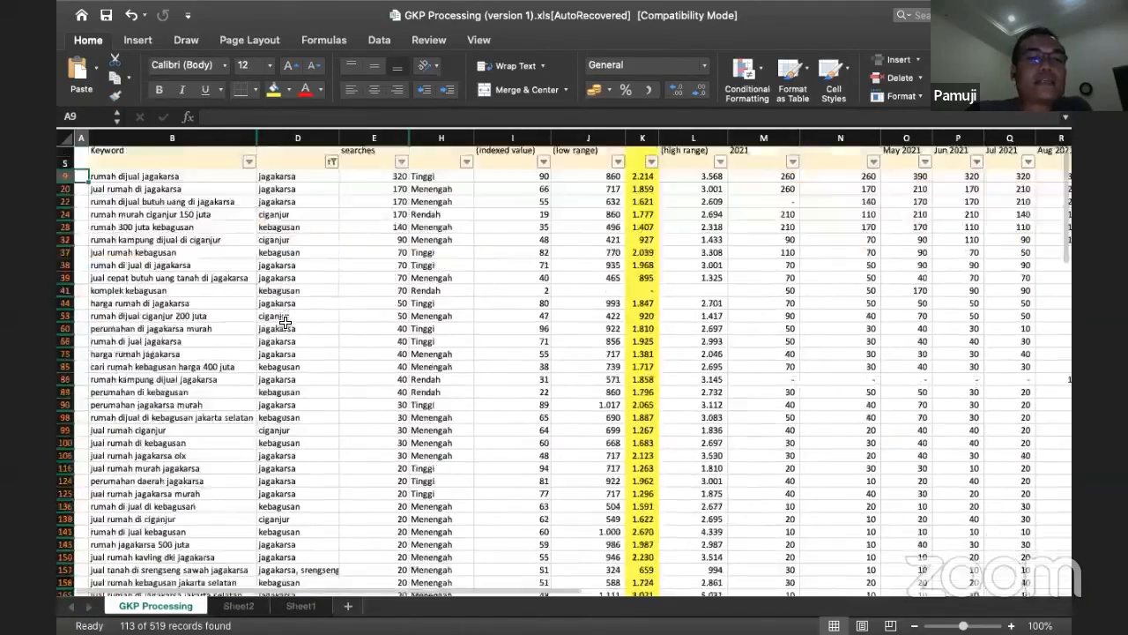
{"action": "scroll", "coordinate": [284, 282], "scroll_direction": "up", "scroll_amount": 6}
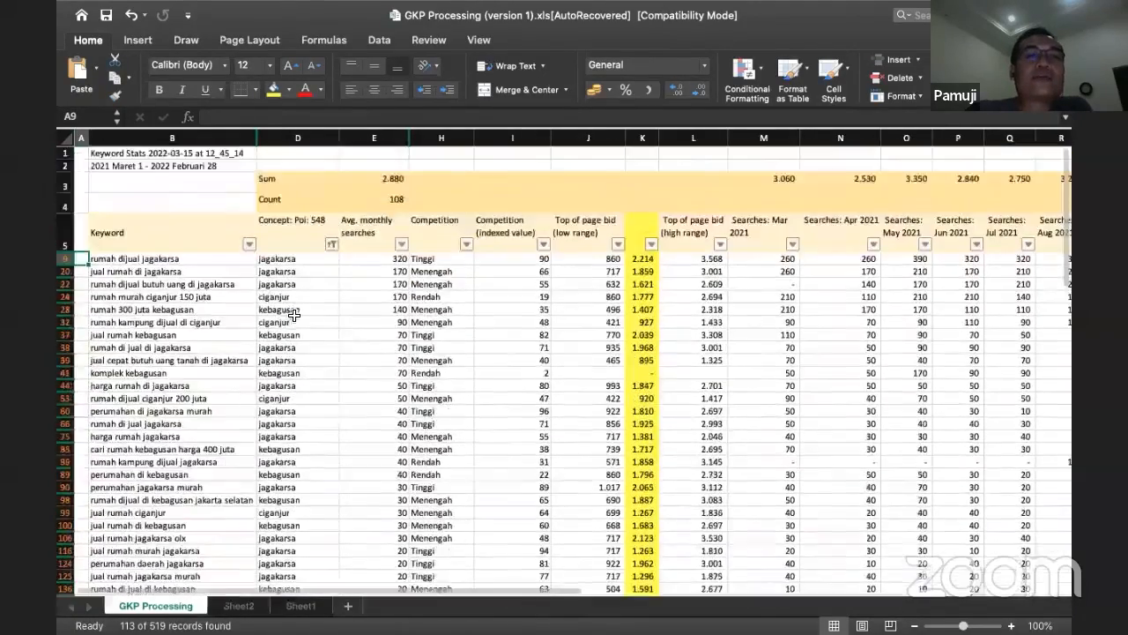
{"action": "left_click", "coordinate": [373, 178]}
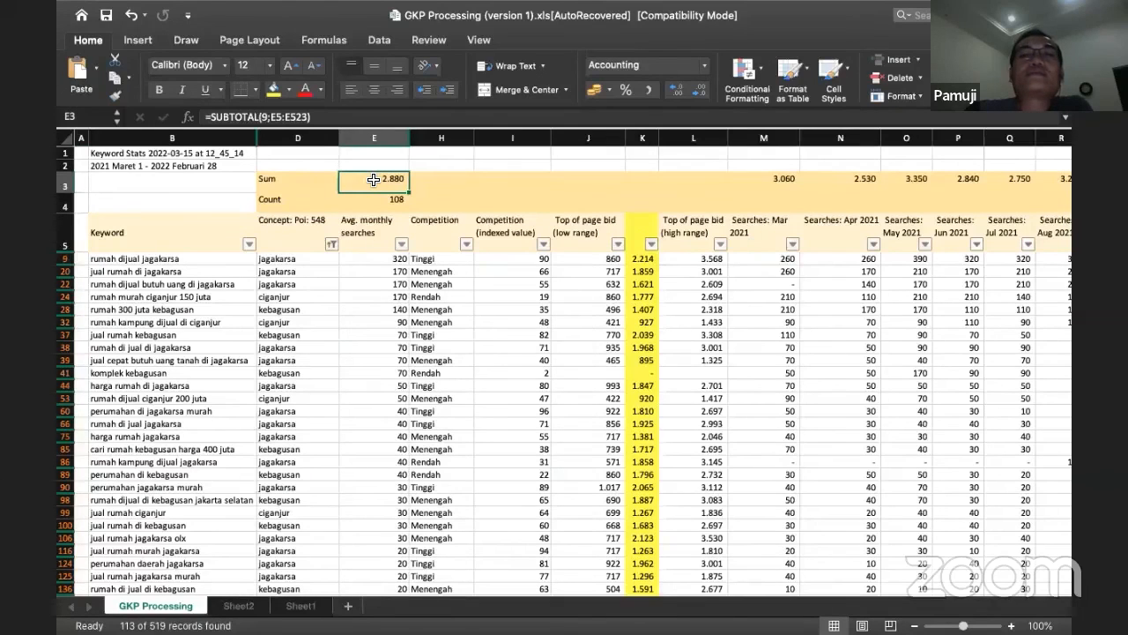